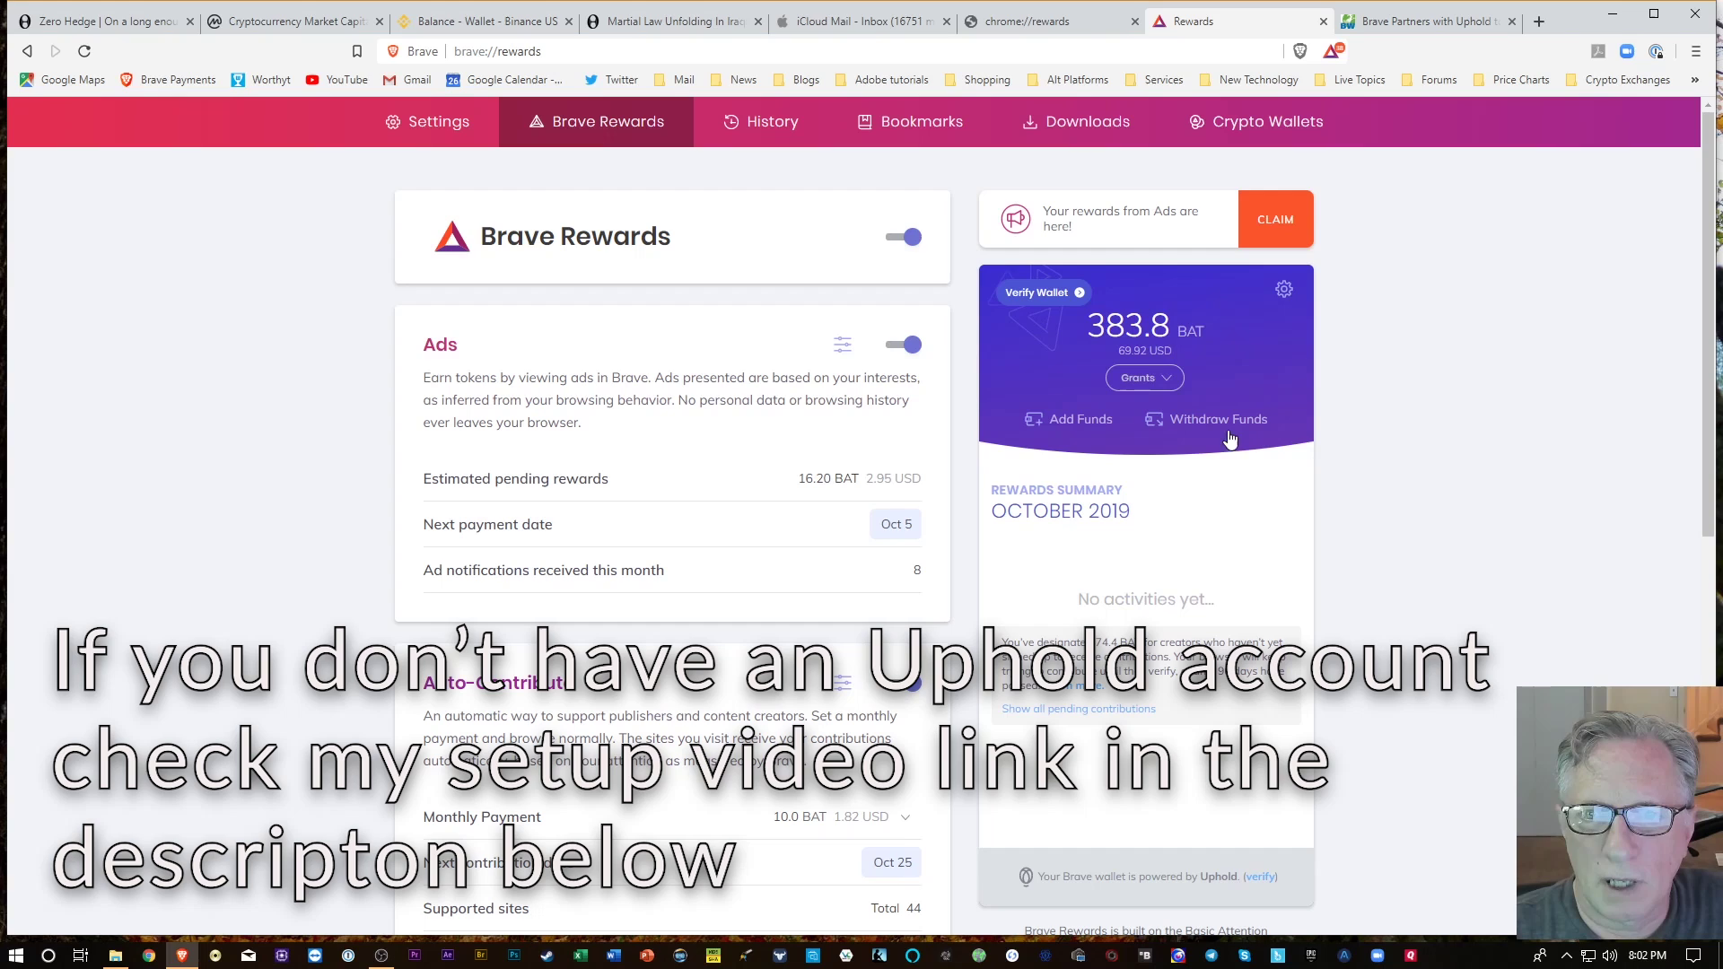
Start withdrawing Brave Rewards BAT by verifying the rewards wallet with Uphold
click(1201, 423)
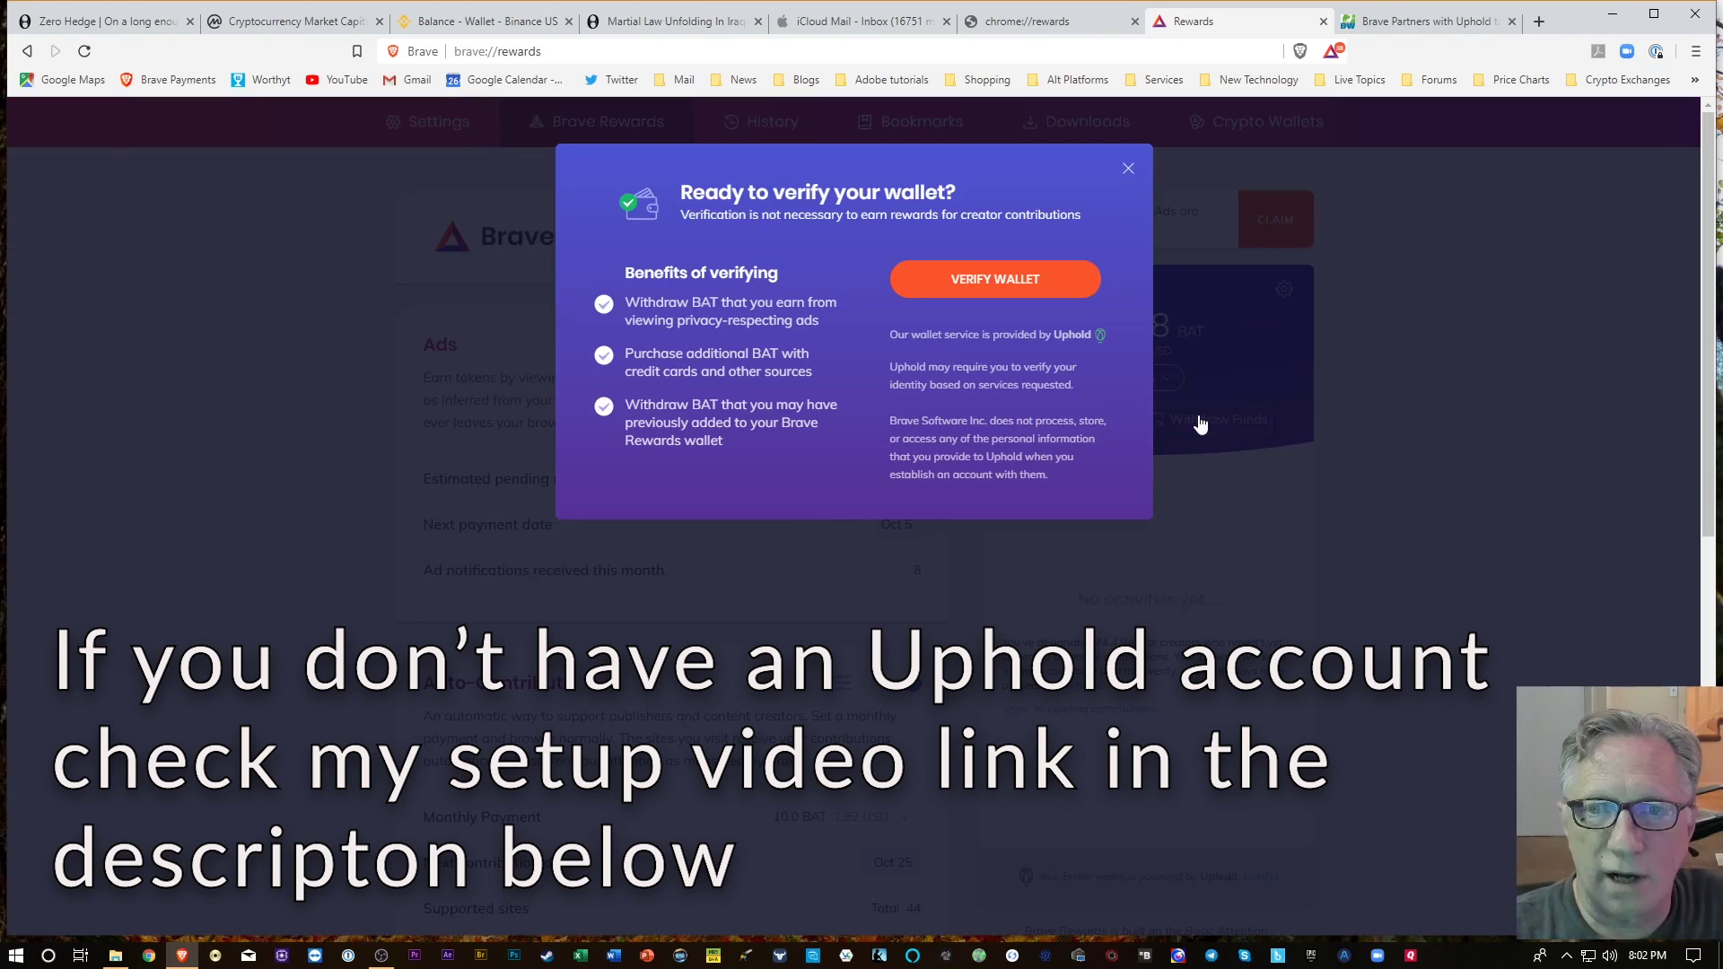
click(996, 281)
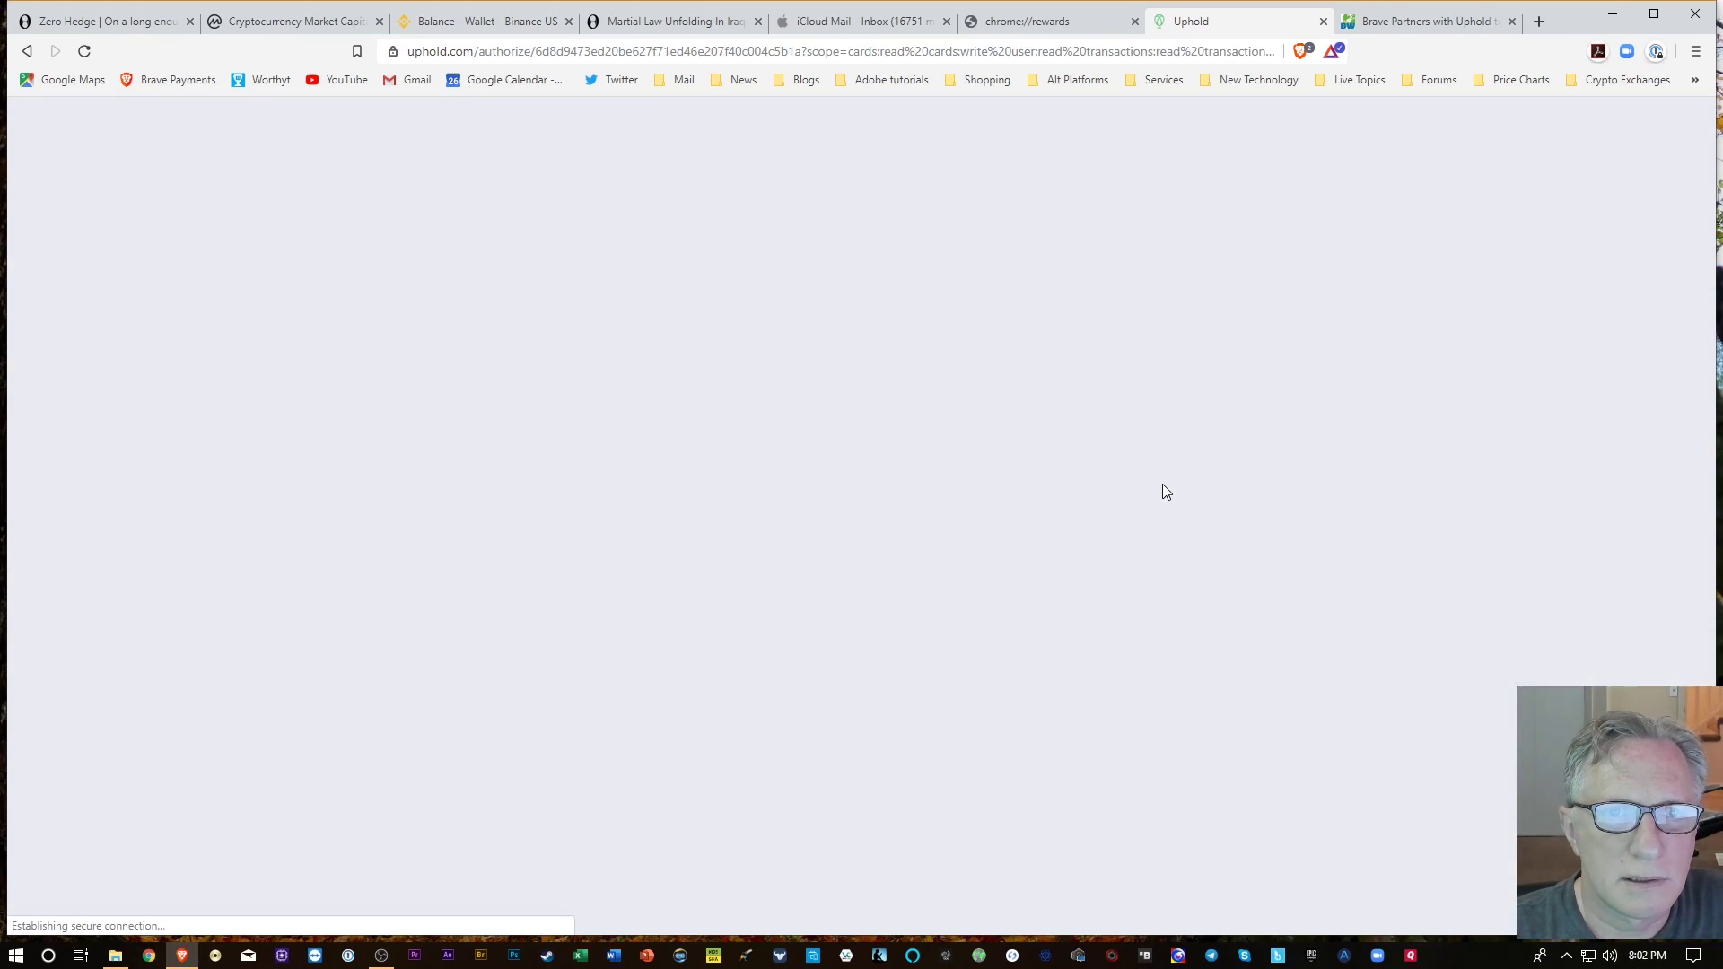
scroll(962, 749, down, 3)
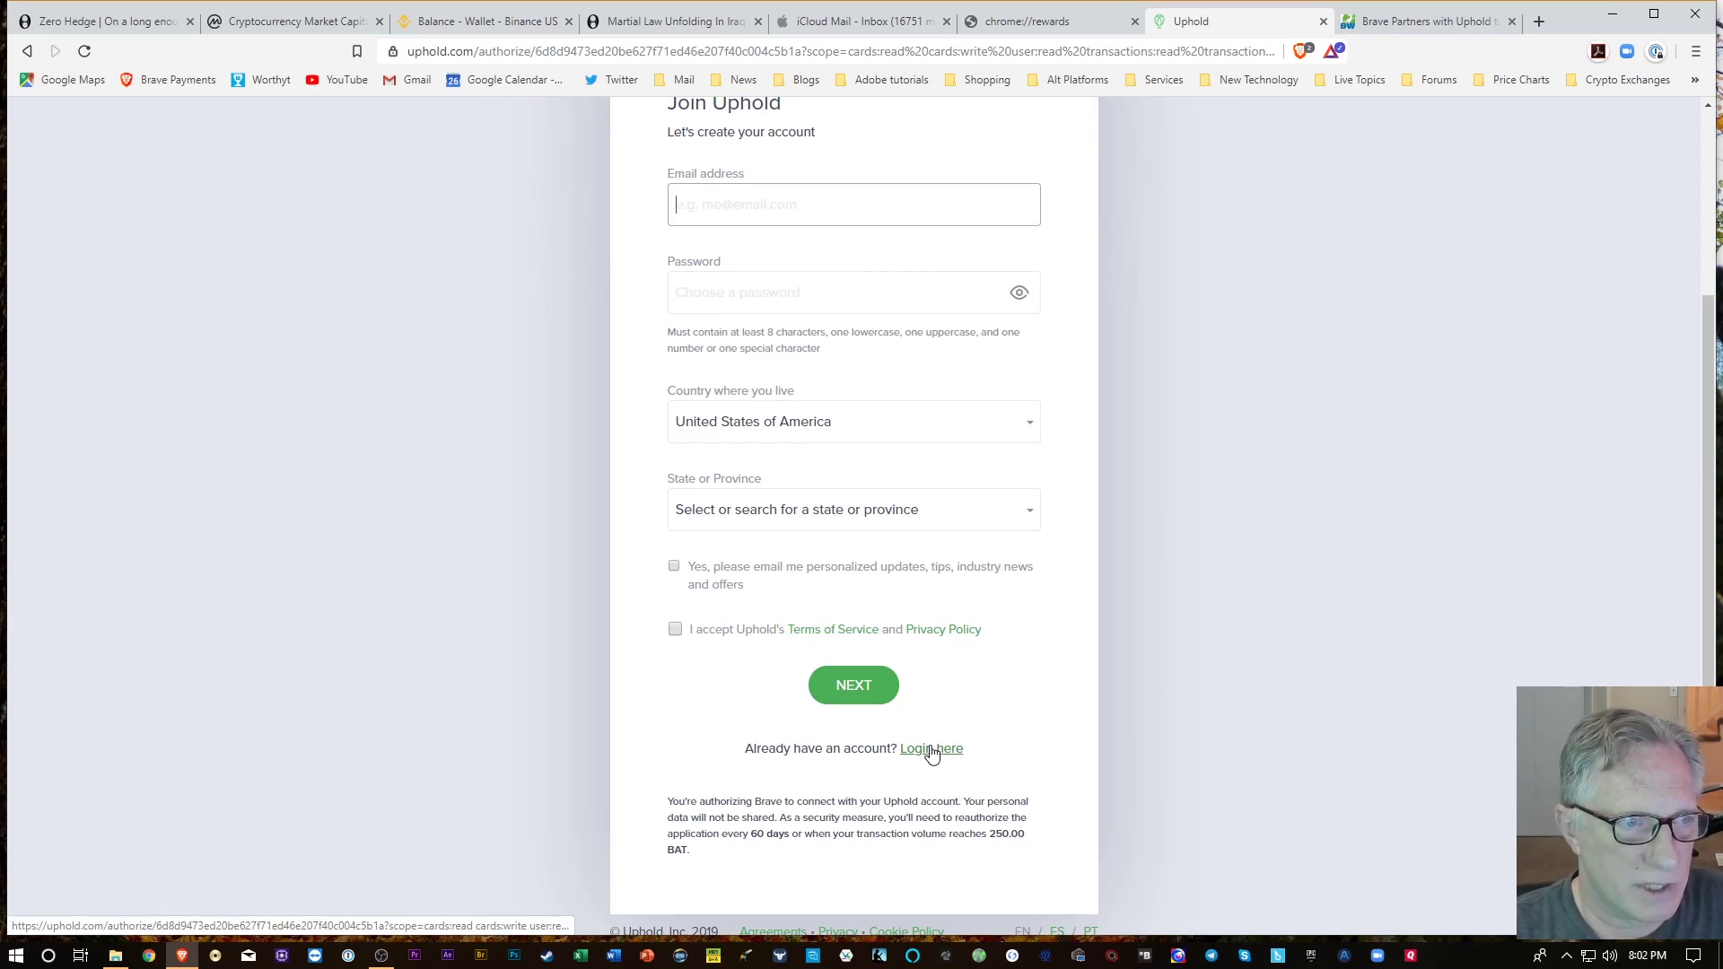
Sign in to Uphold with the saved credentials, then load Gmail in a new tab
click(931, 749)
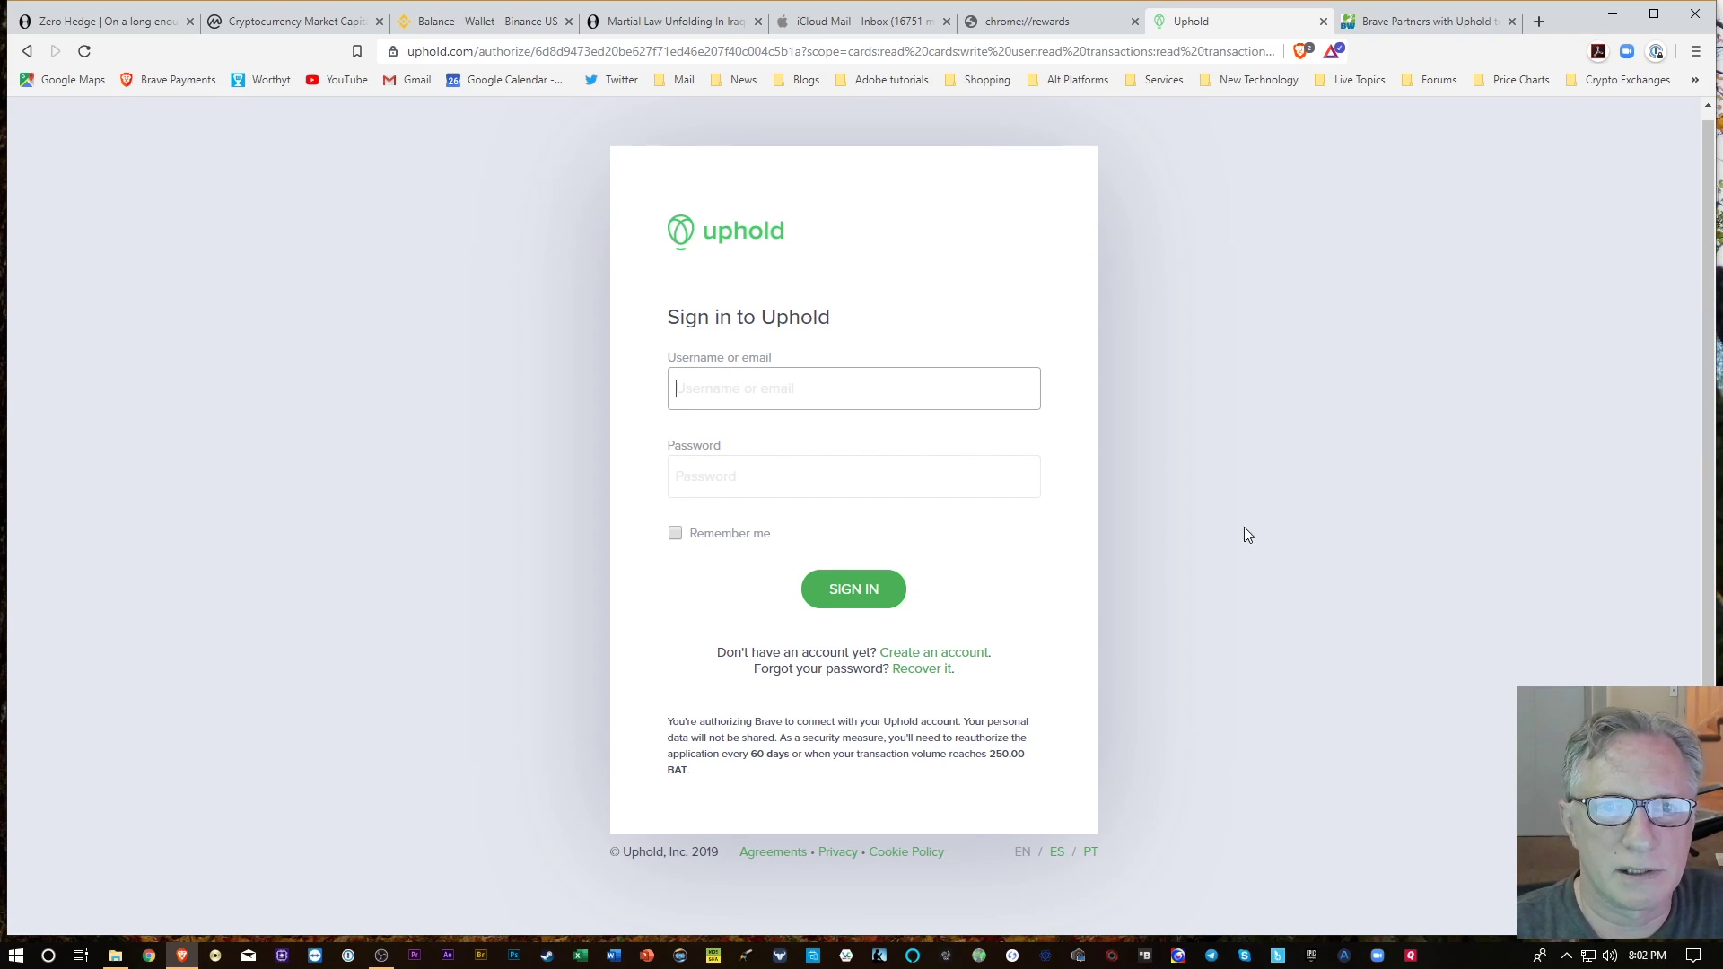
key(ctrl+backslash)
click(852, 592)
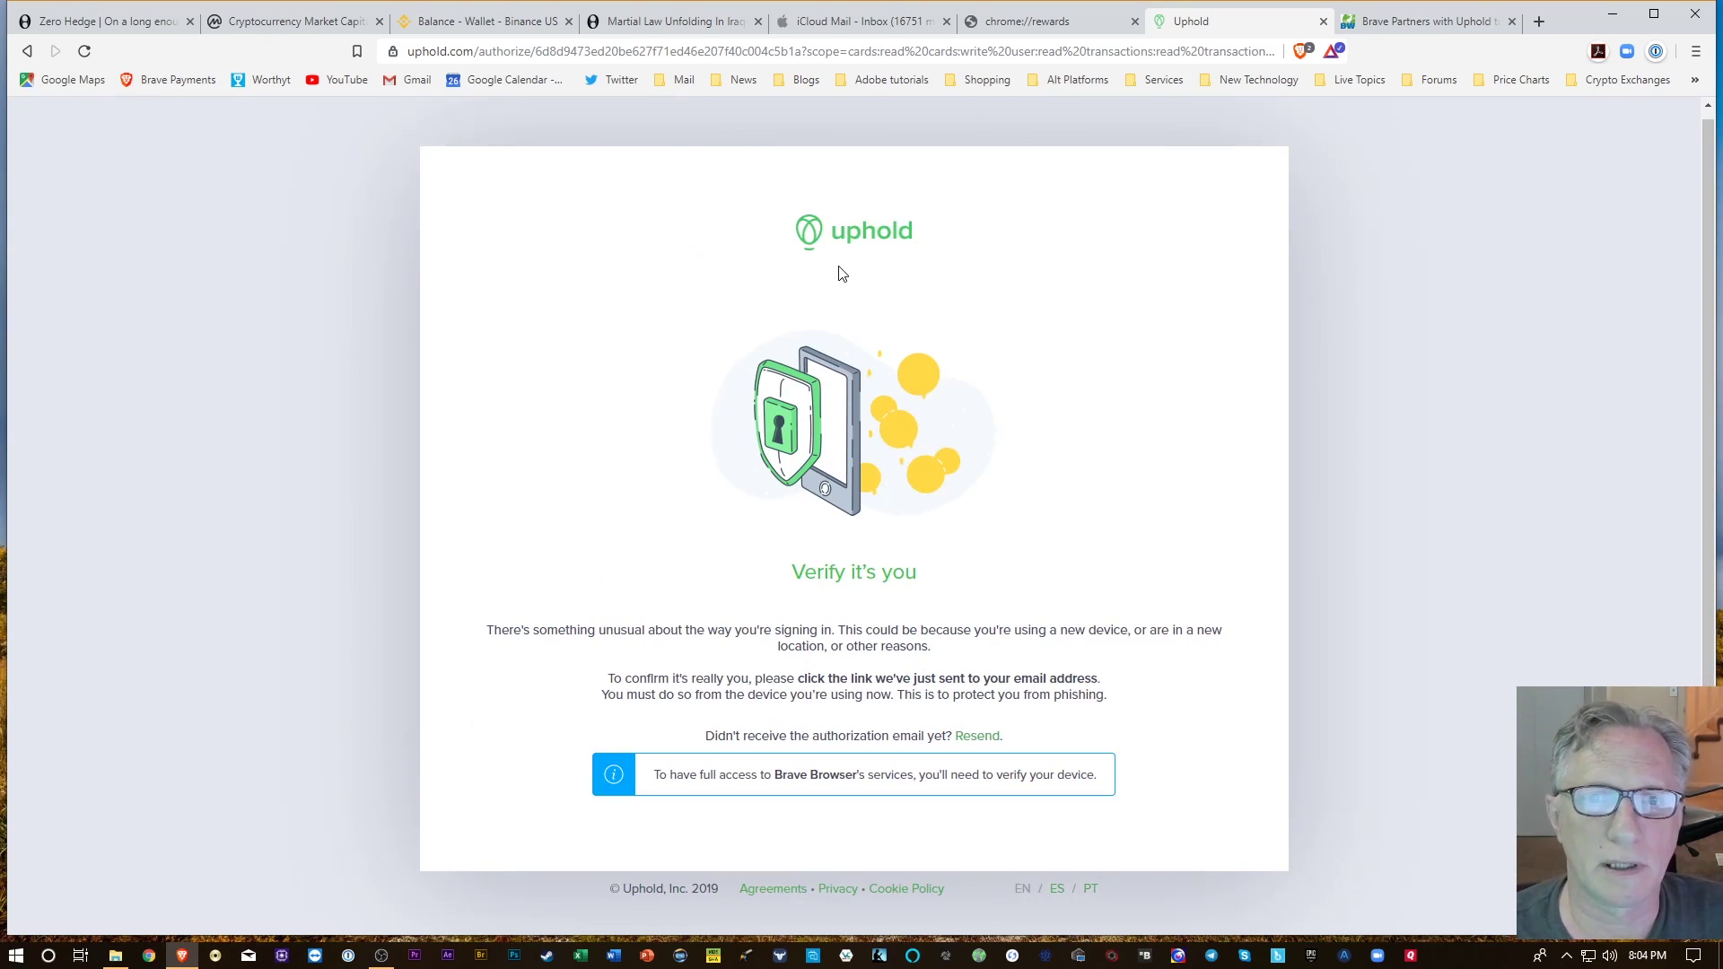
scroll(960, 539, down, 1)
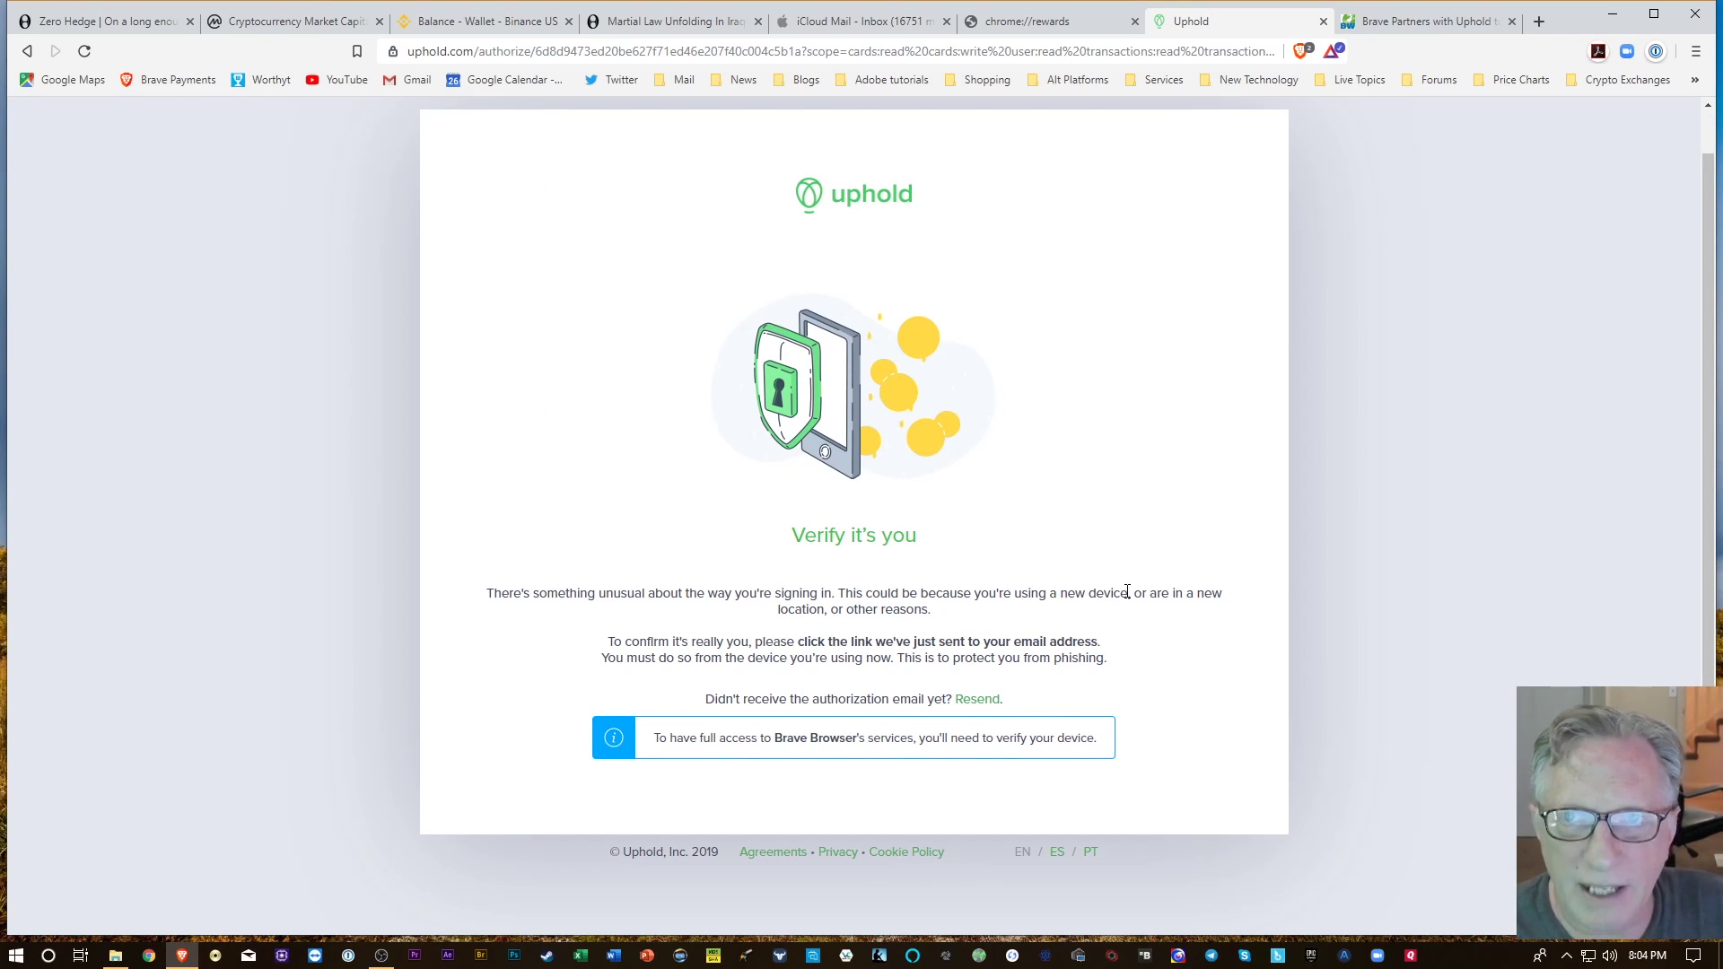
click(1538, 21)
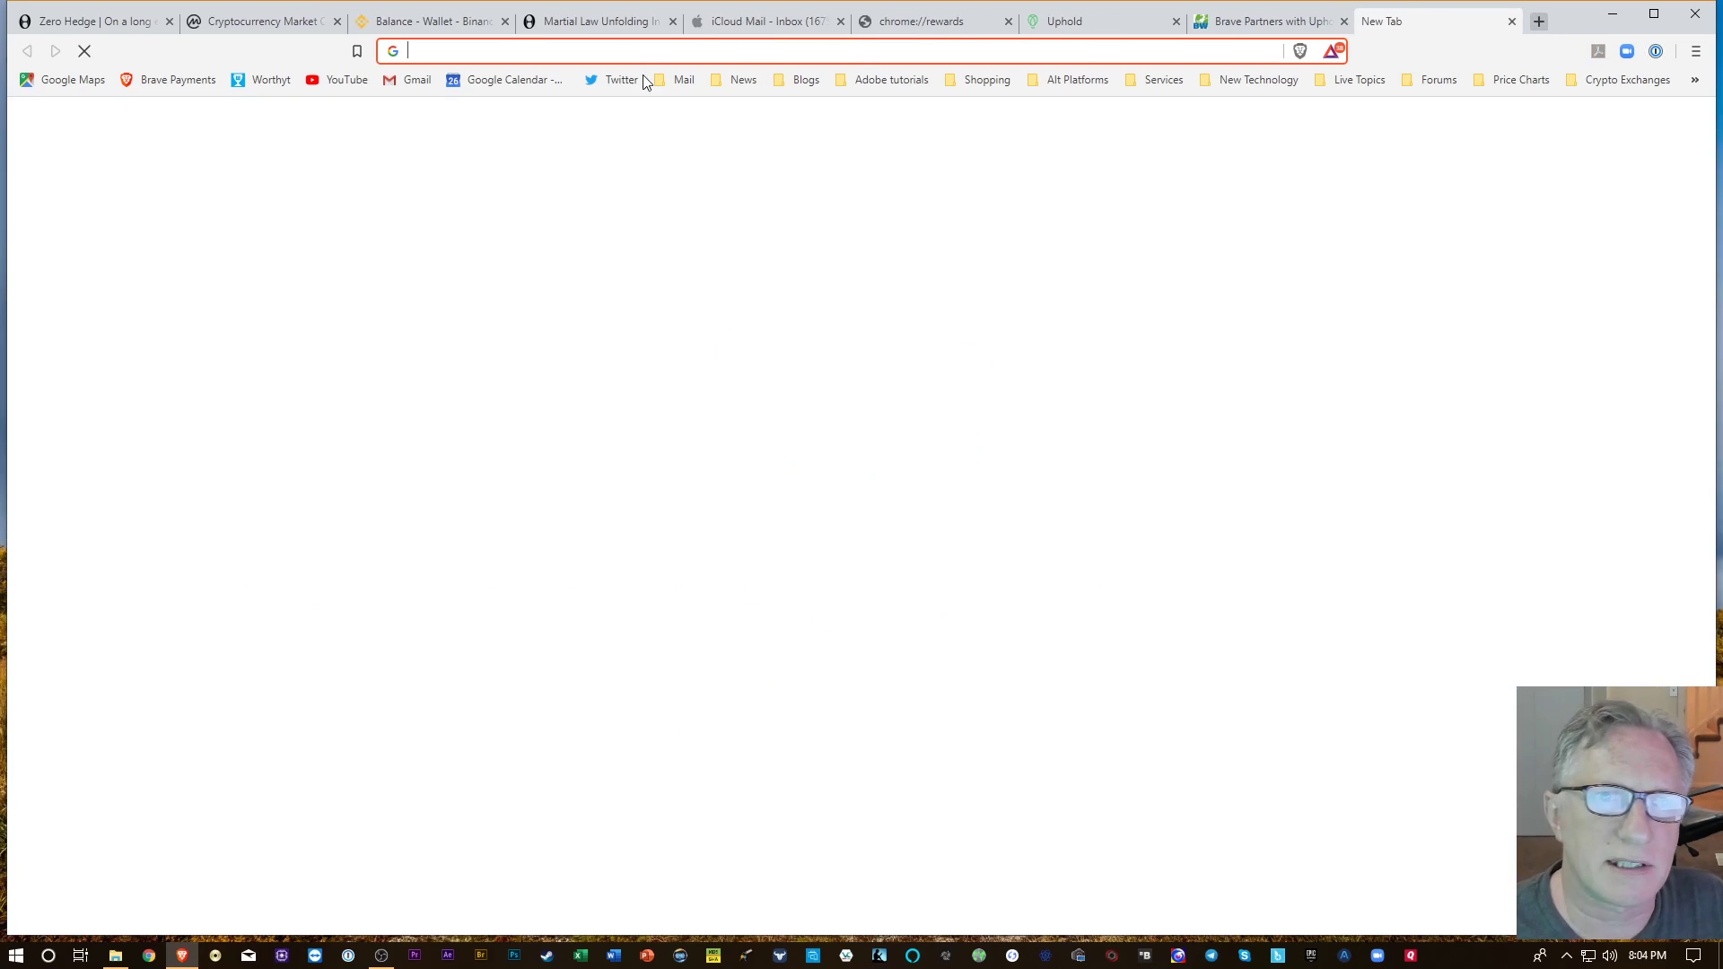
click(411, 80)
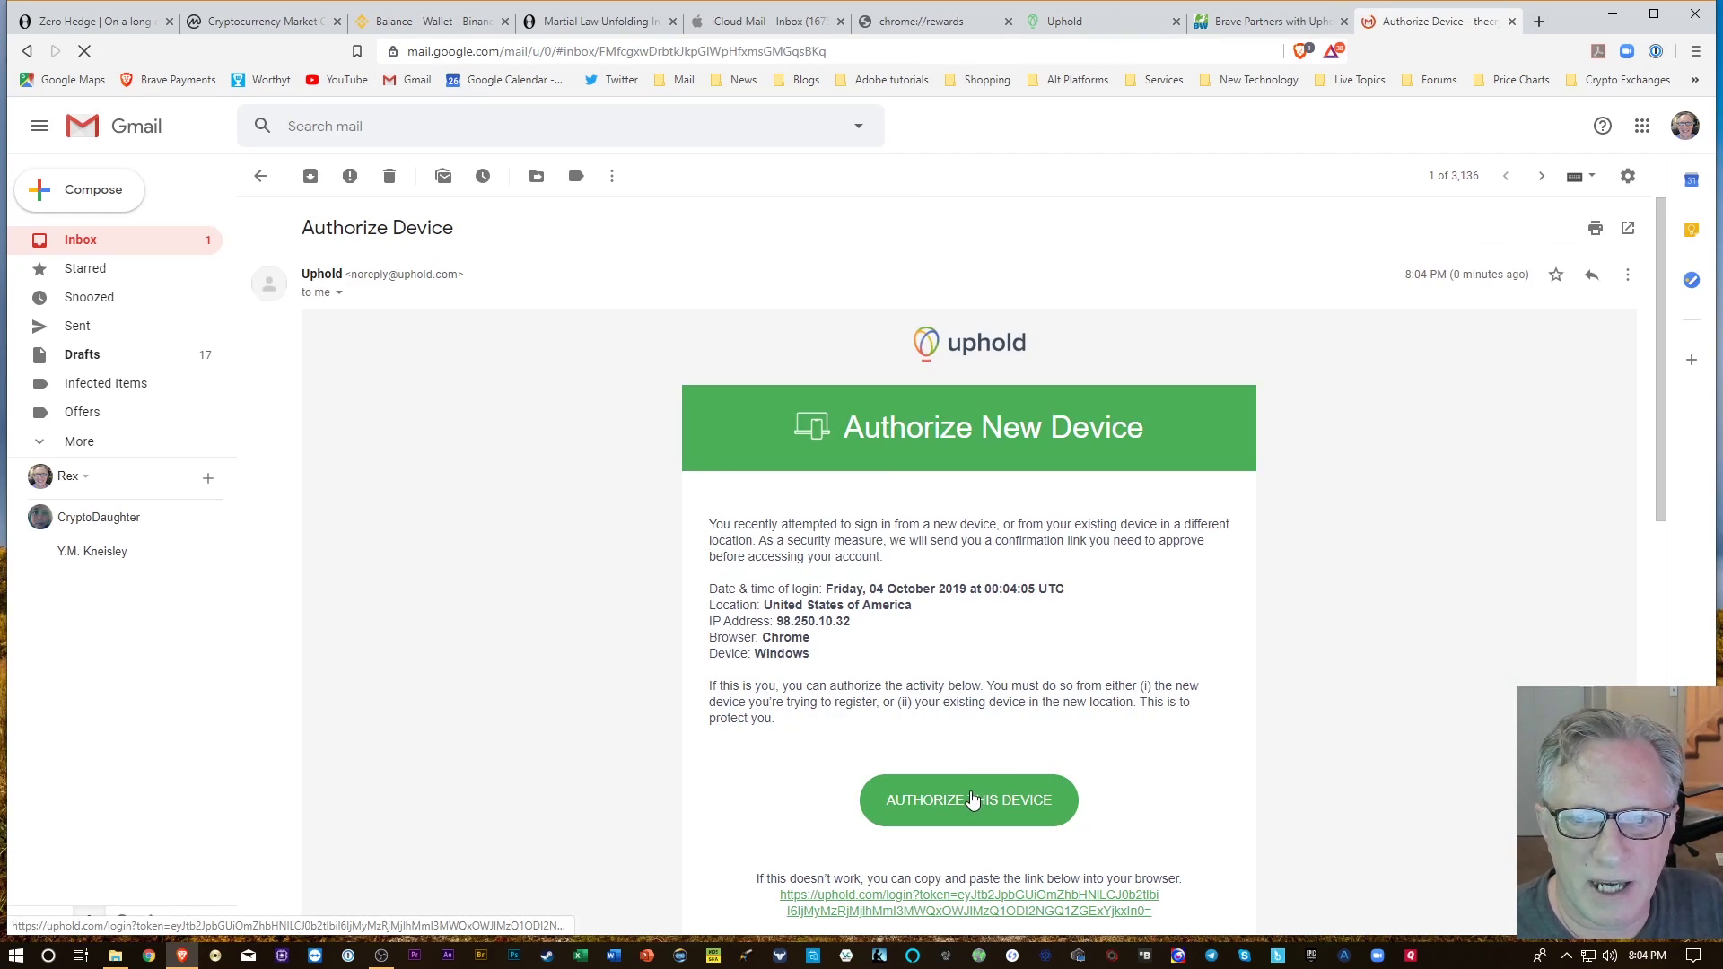
Approve the device from the Uphold email, authorize Brave, and enter the 2-step verification code
click(971, 799)
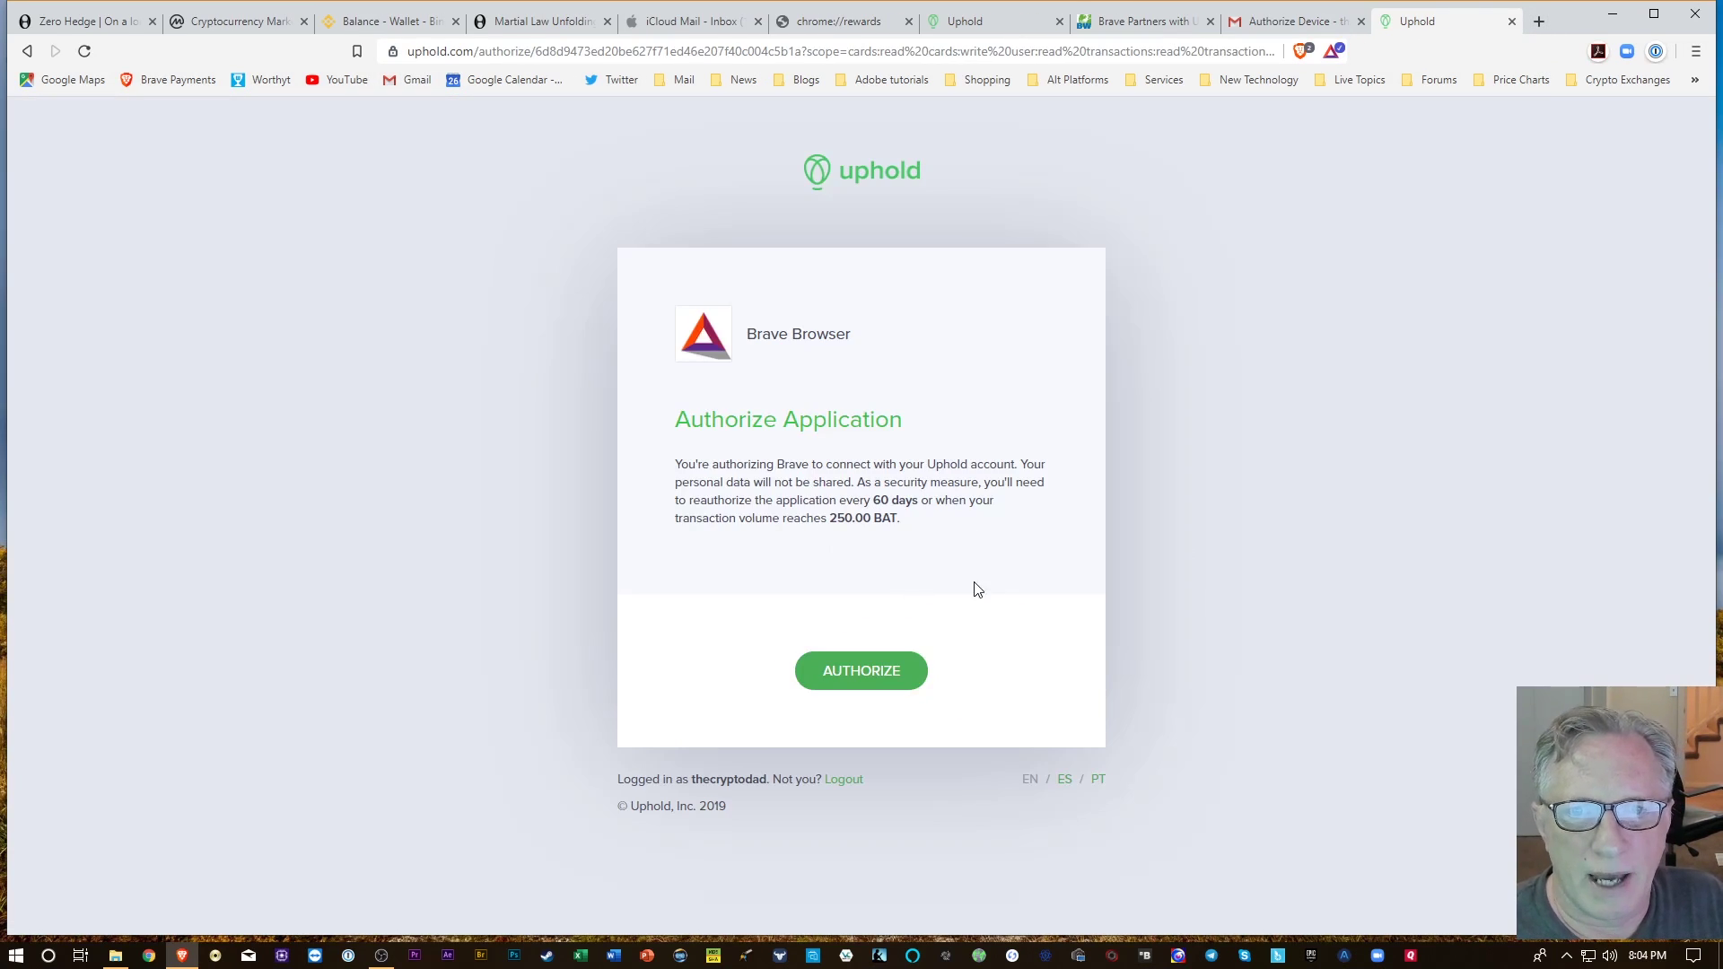
click(863, 670)
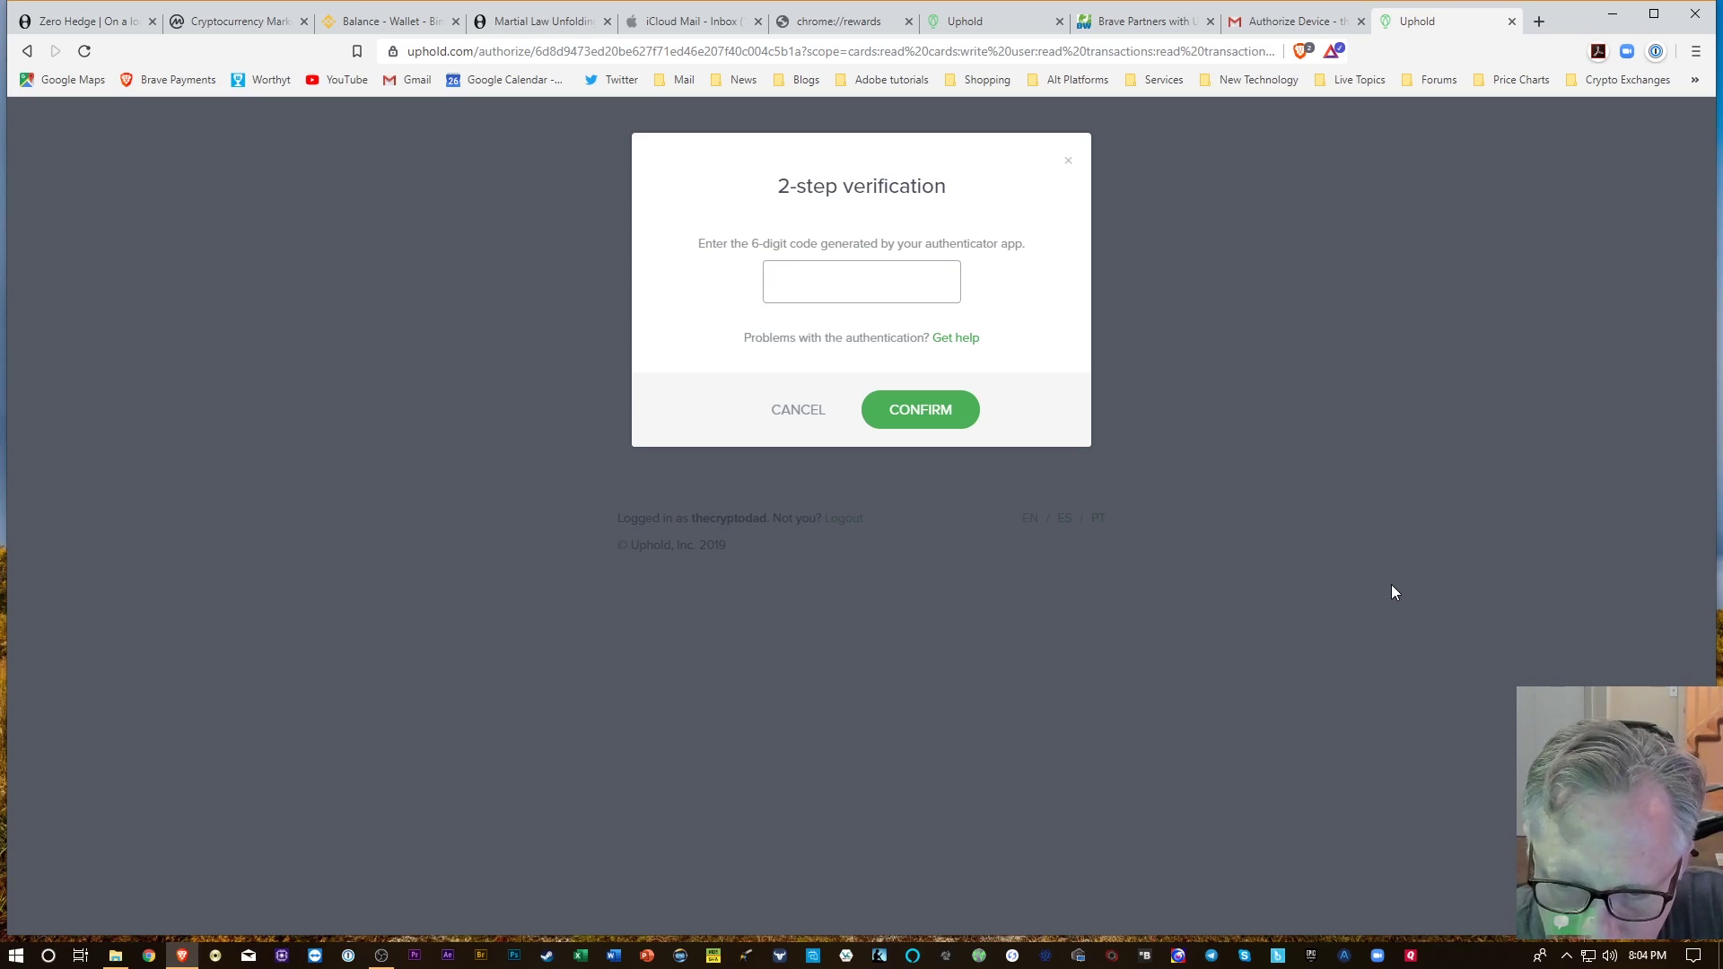
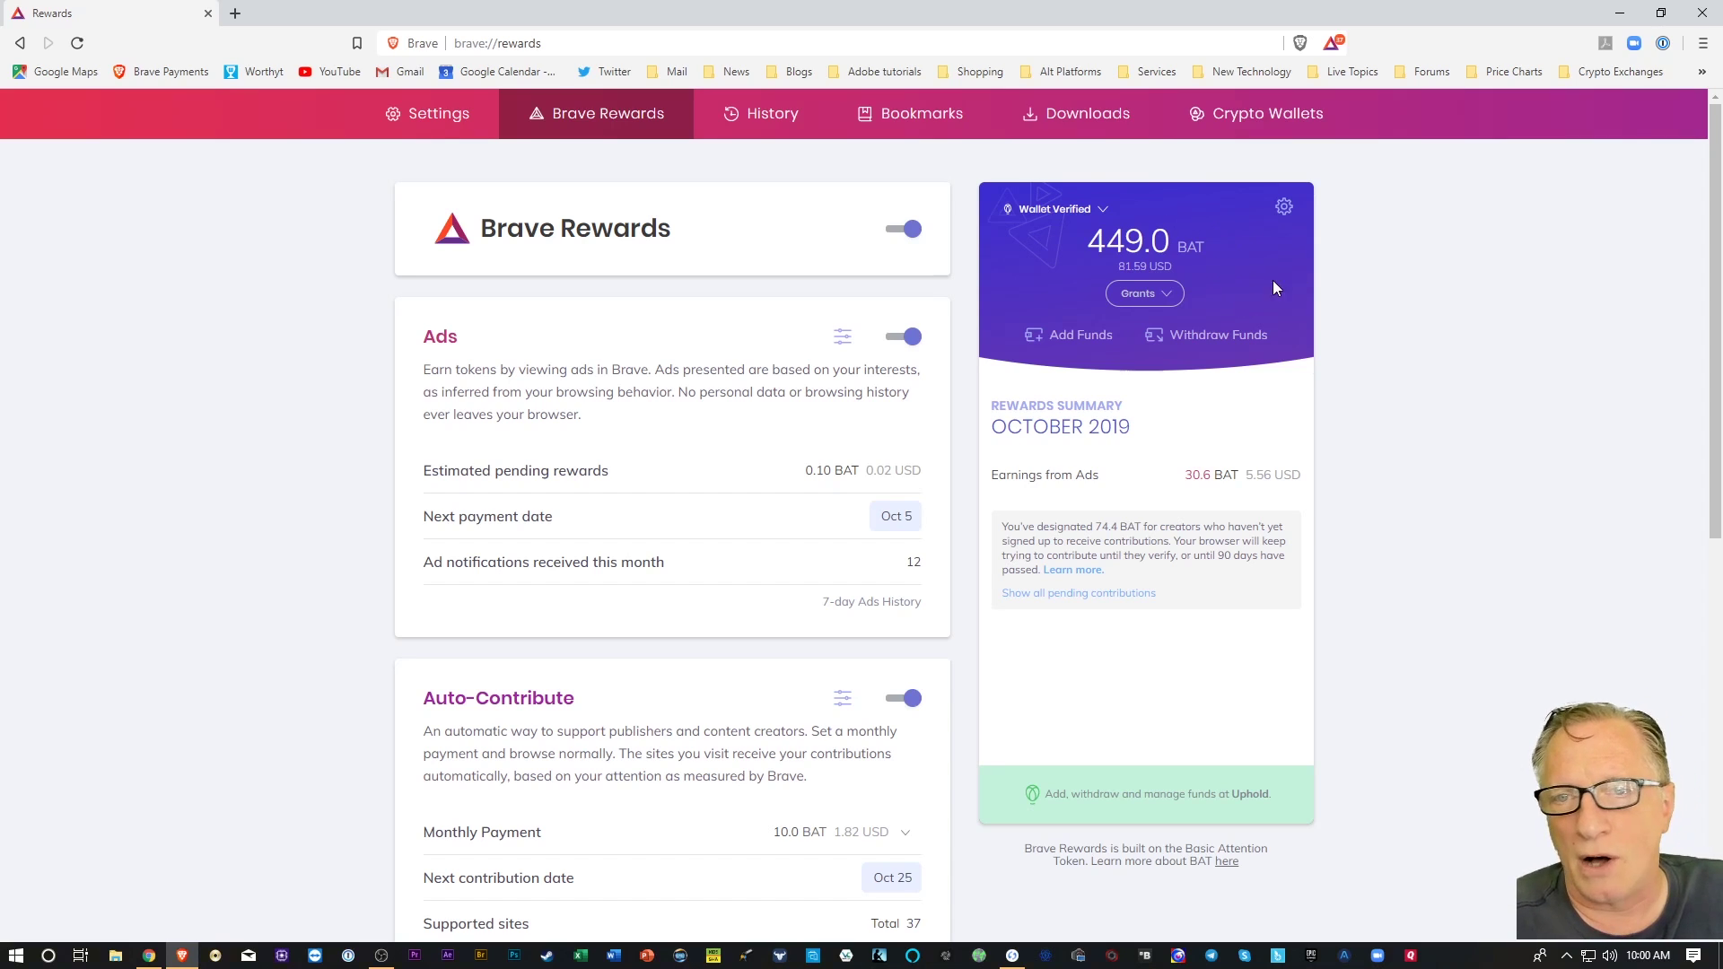
Withdraw funds from Brave Rewards to open the Uphold Brave Browser card (about 401 BAT, $73.44)
click(1194, 339)
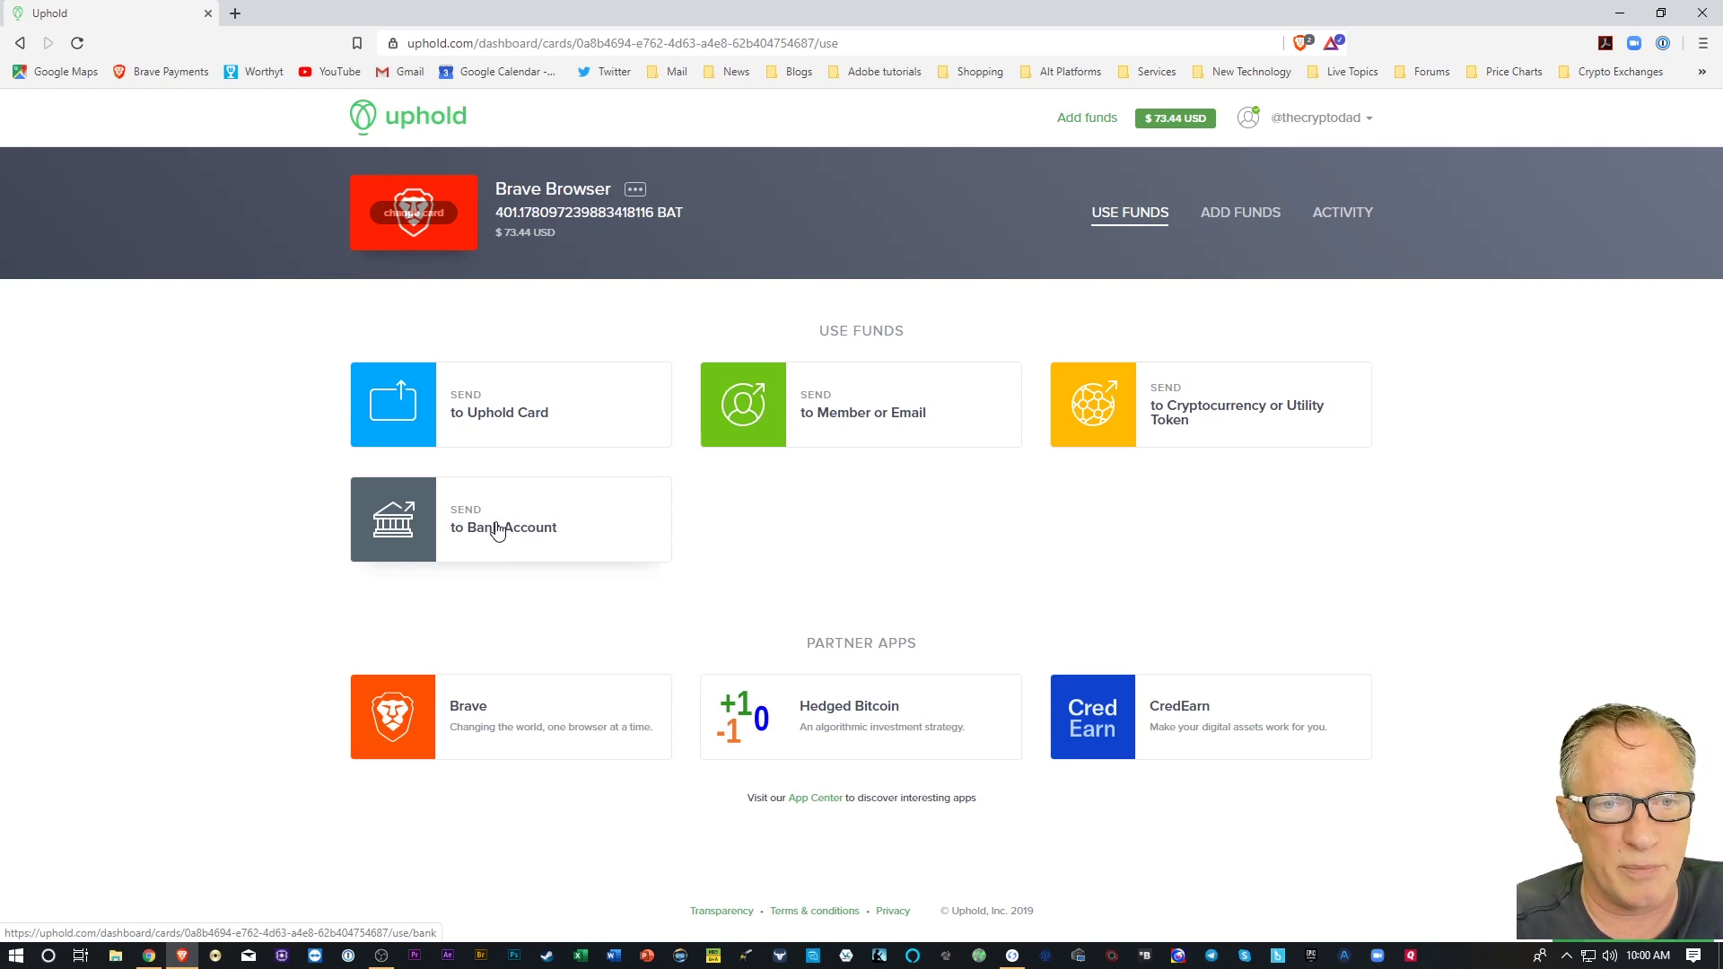
Choose sending the BAT to a bank account, with Chase Bank as the destination
click(498, 530)
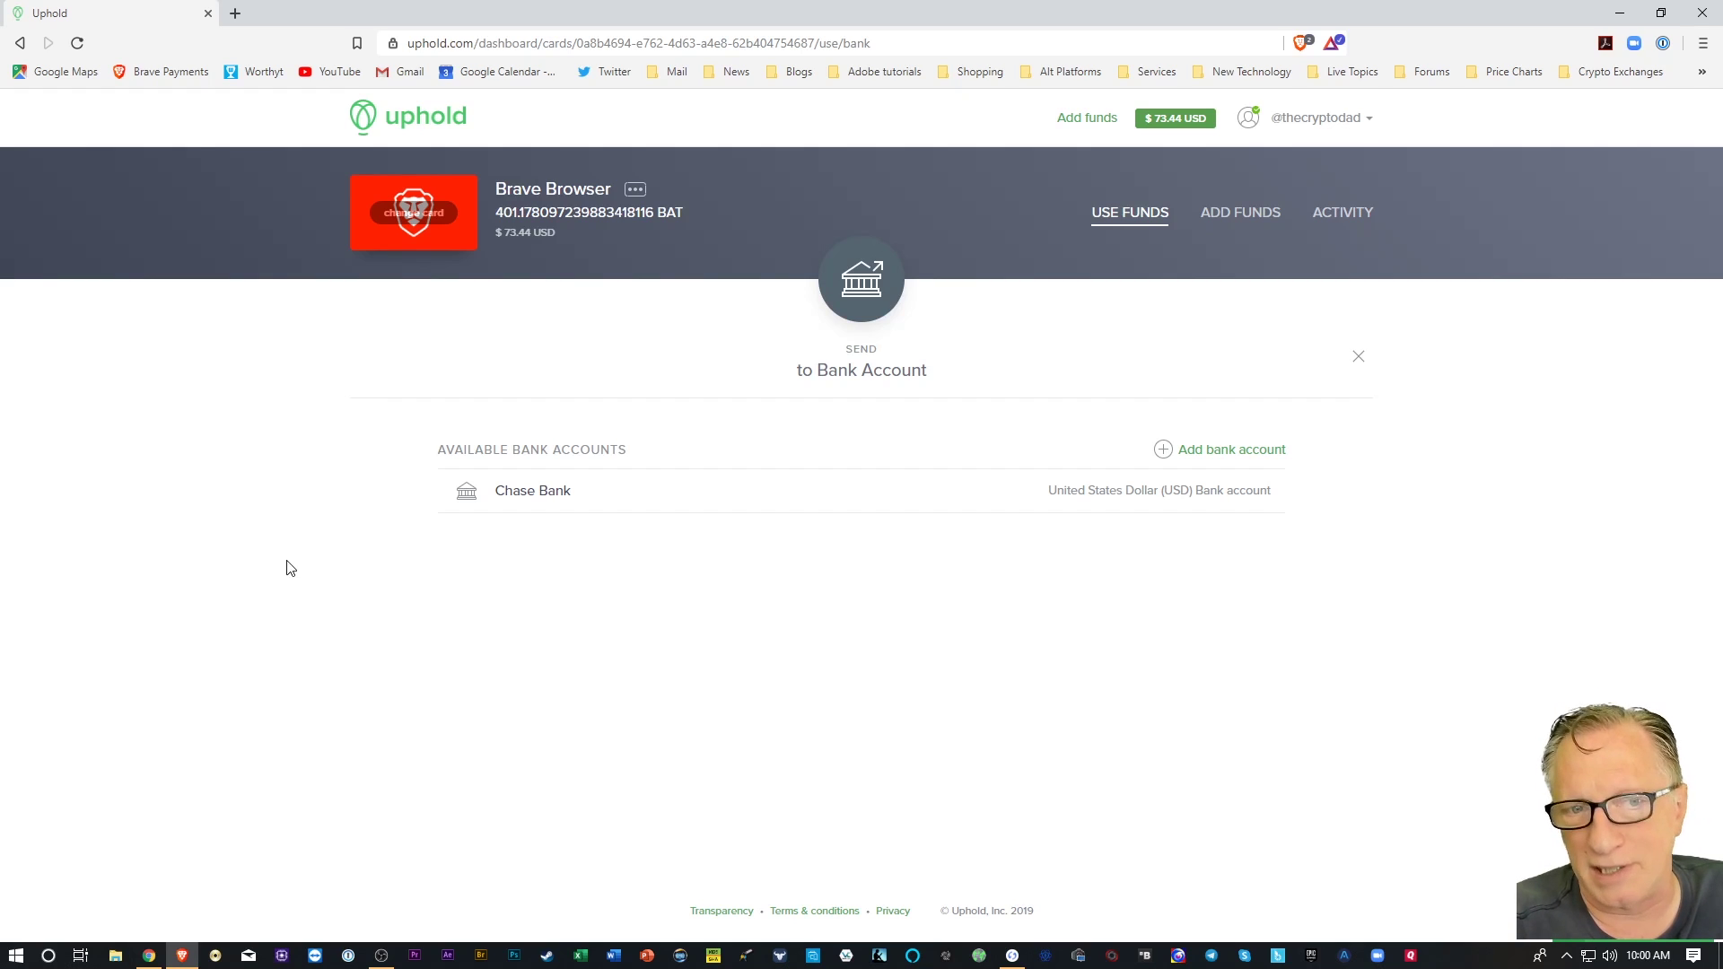
click(585, 500)
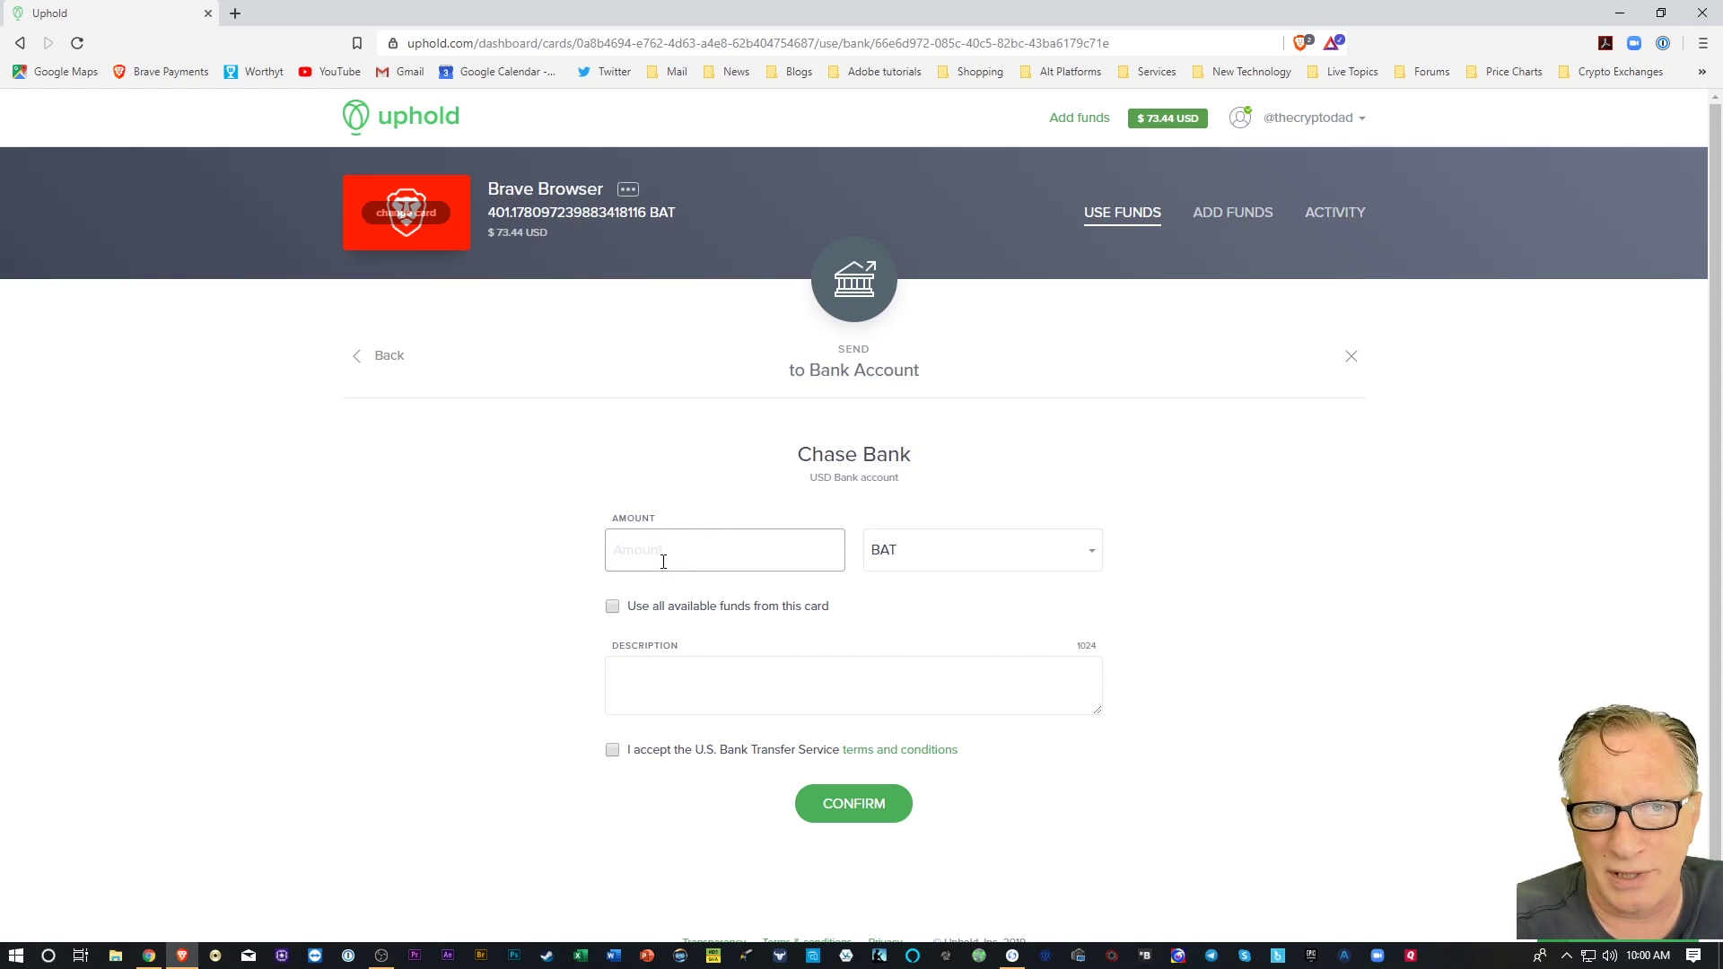
Fill the bank transfer with all available funds and review the summary without sending it
click(613, 607)
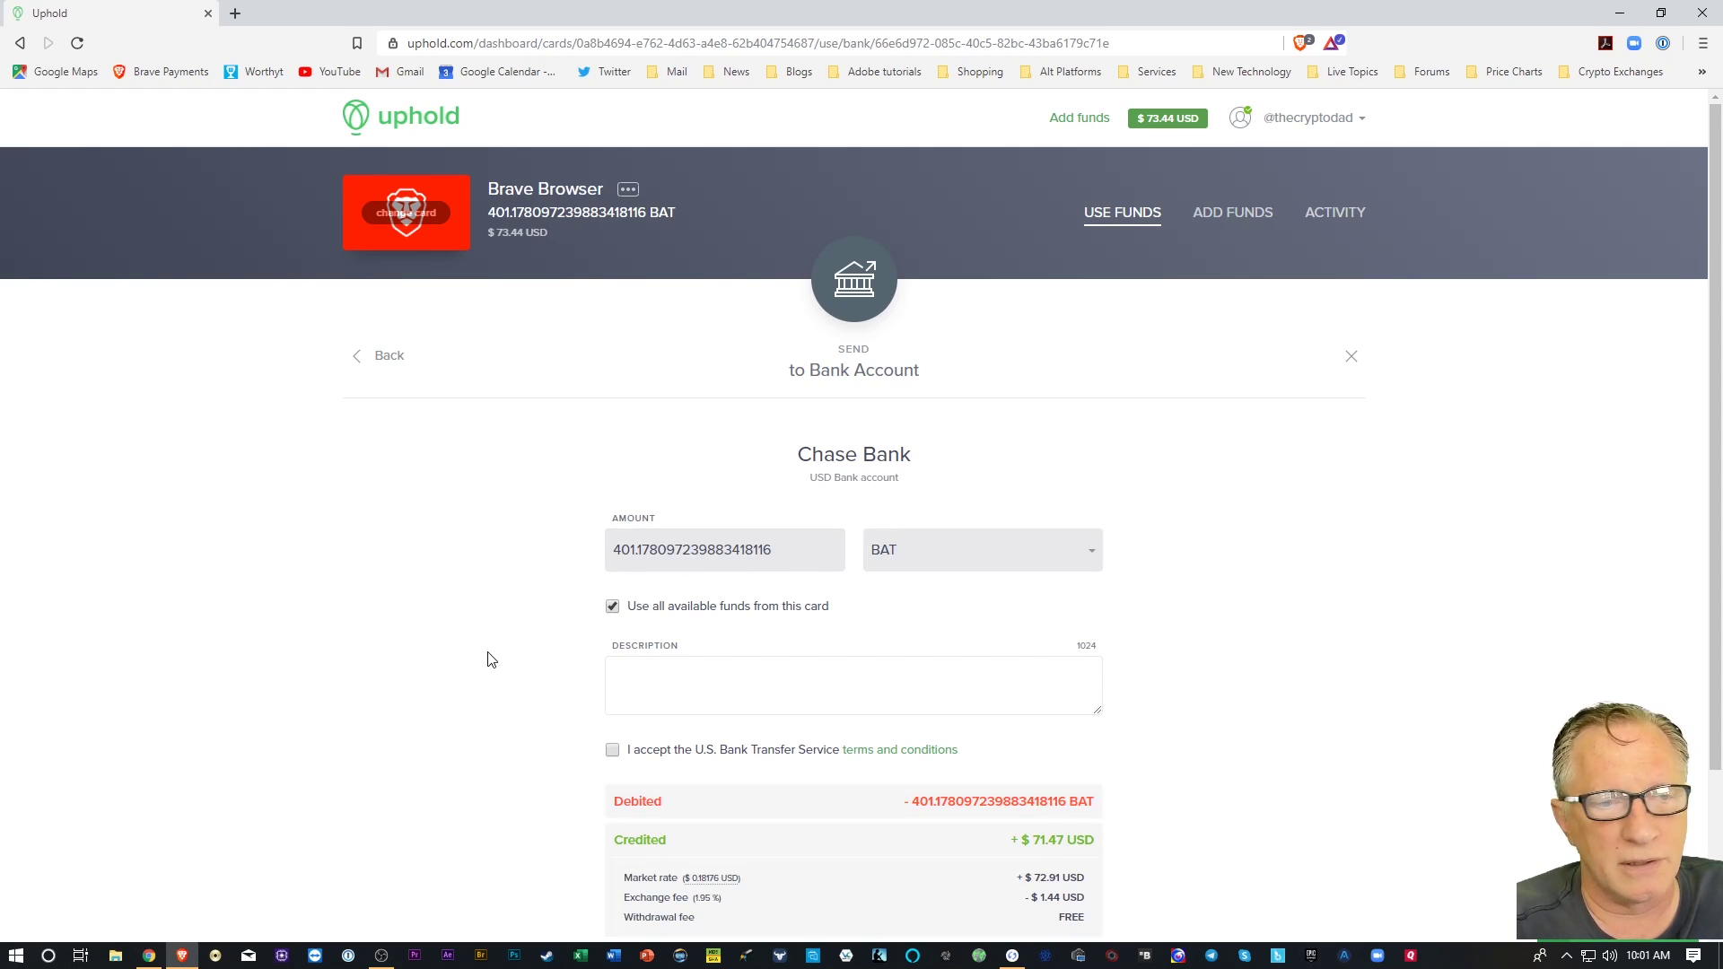
scroll(507, 642, down, 3)
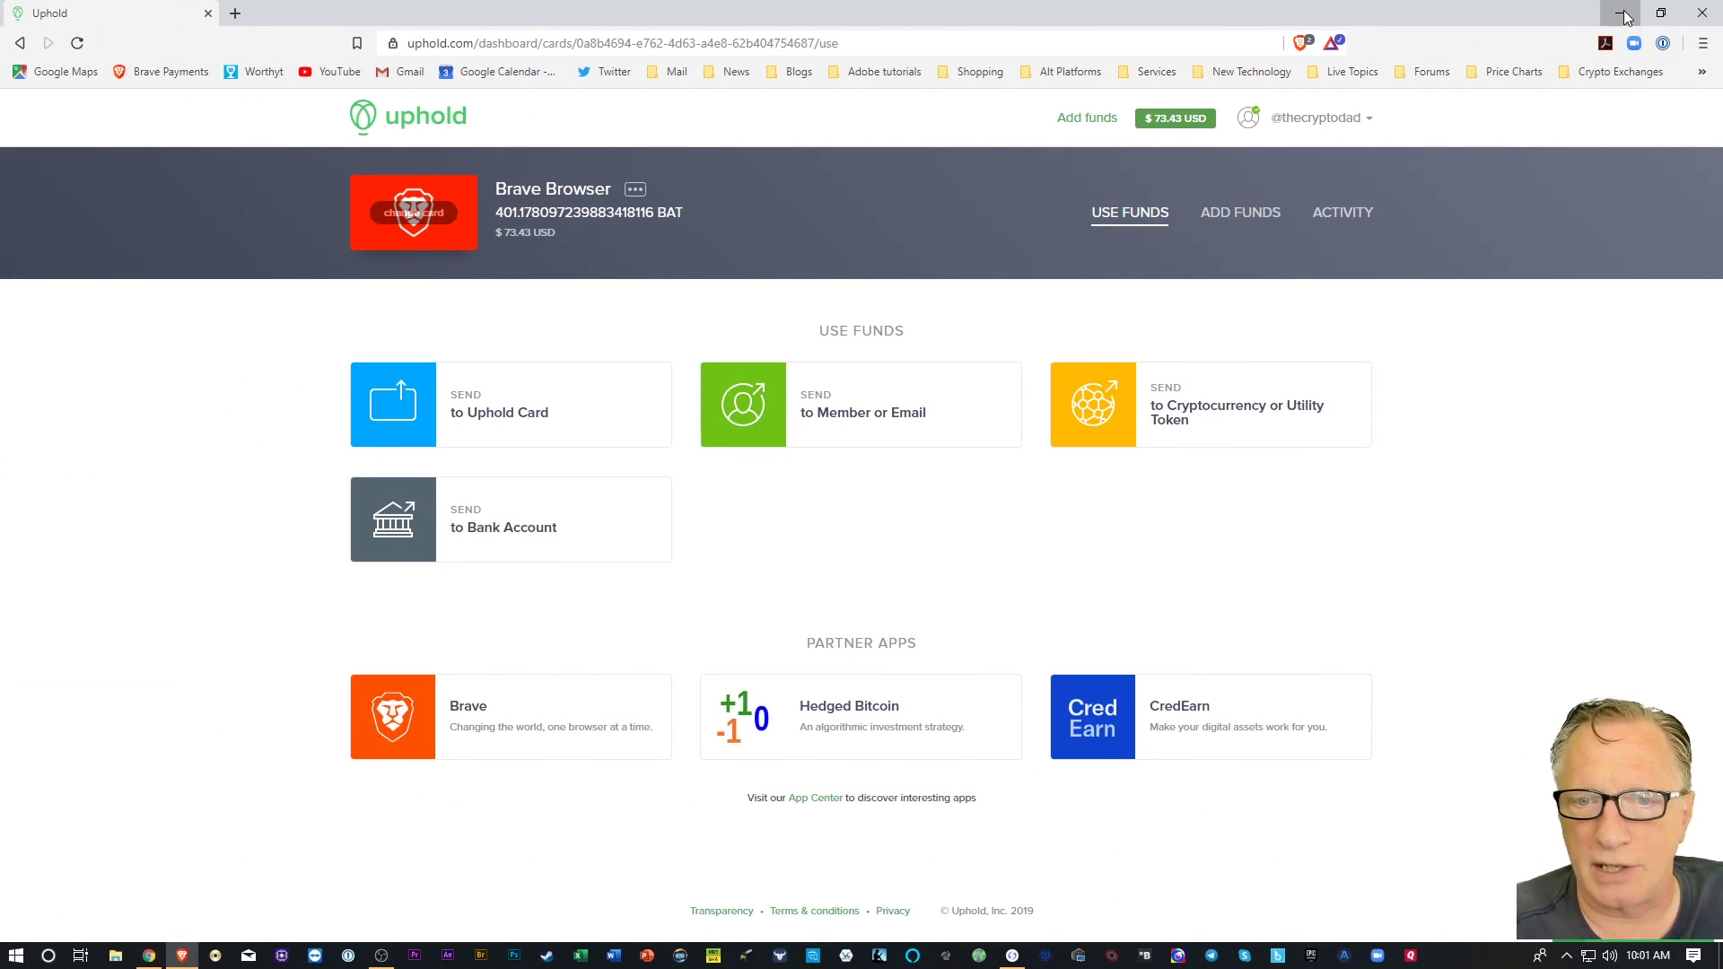
Switch from Brave to Ledger Live and find the Ethereum account (ETH 0) in Accounts
click(1620, 13)
click(1012, 955)
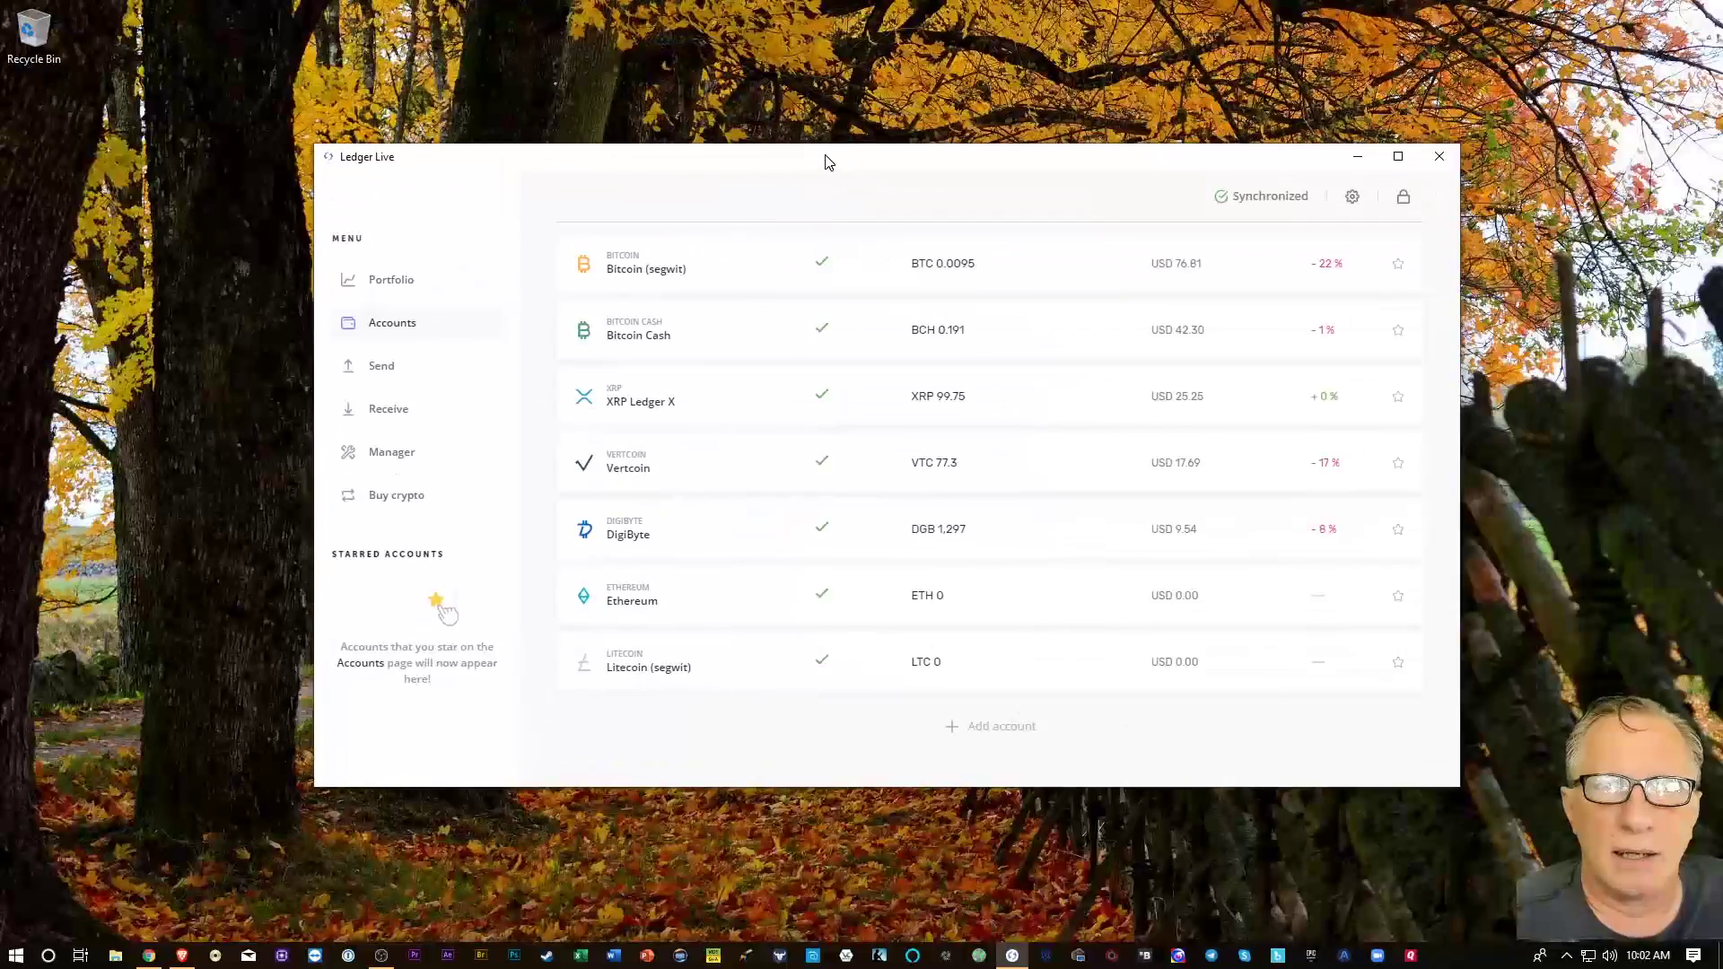
scroll(897, 503, up, 3)
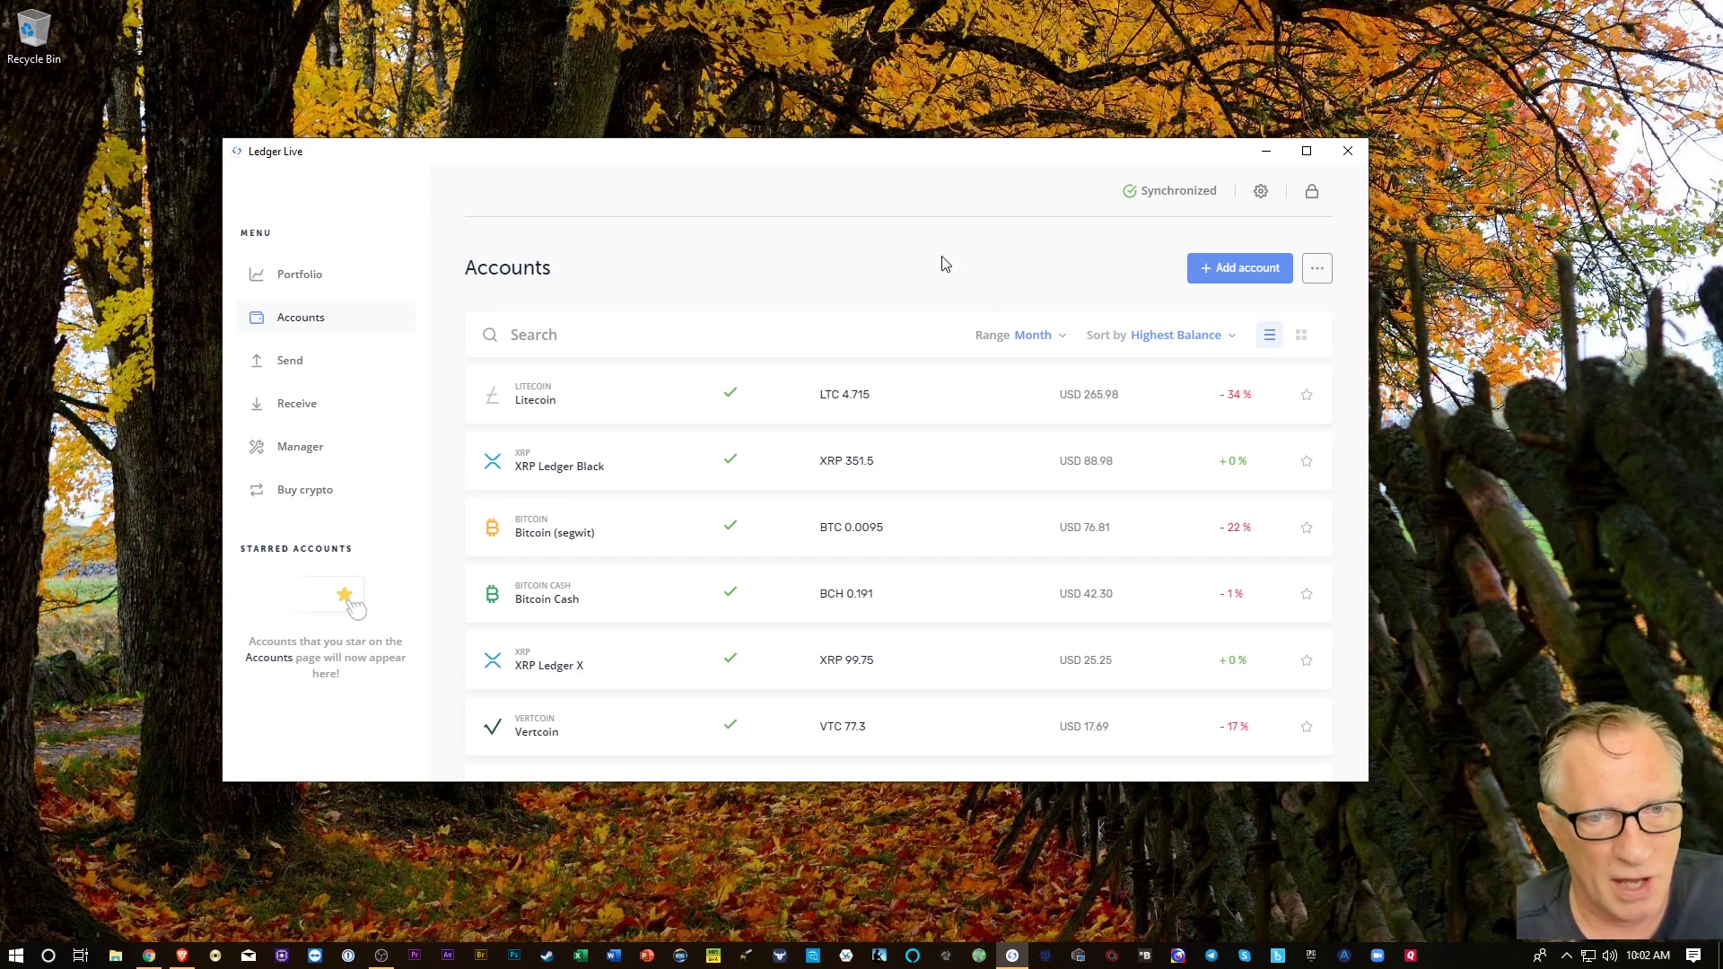
scroll(707, 499, down, 3)
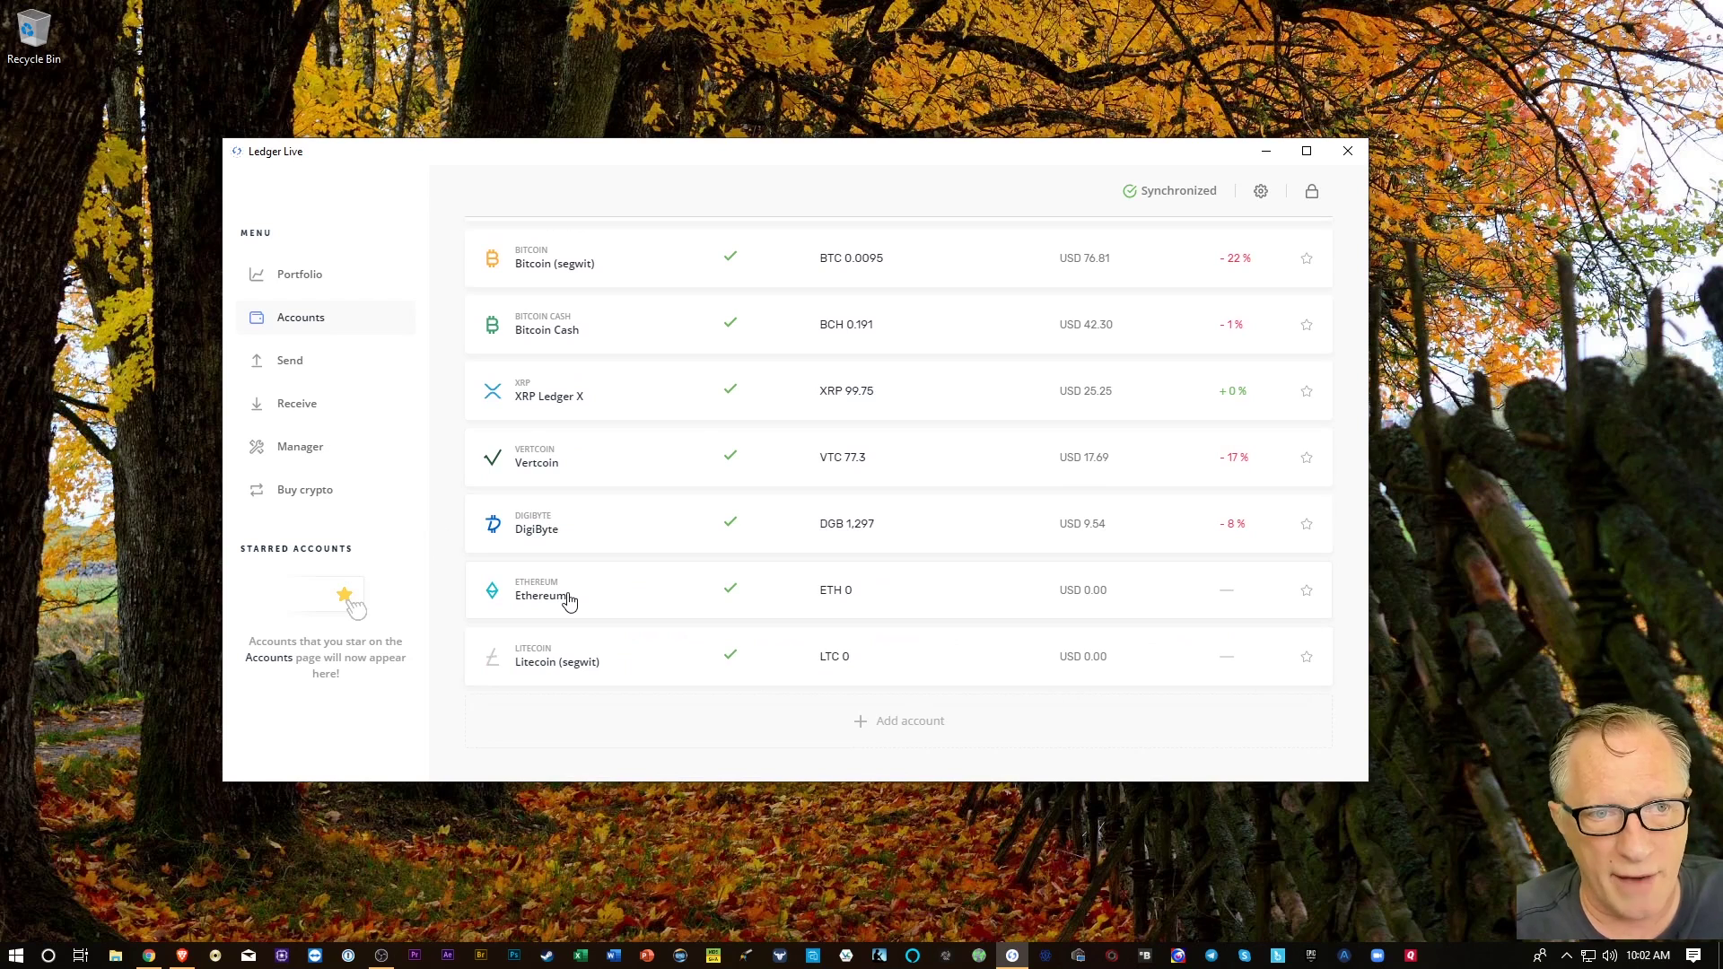
click(293, 455)
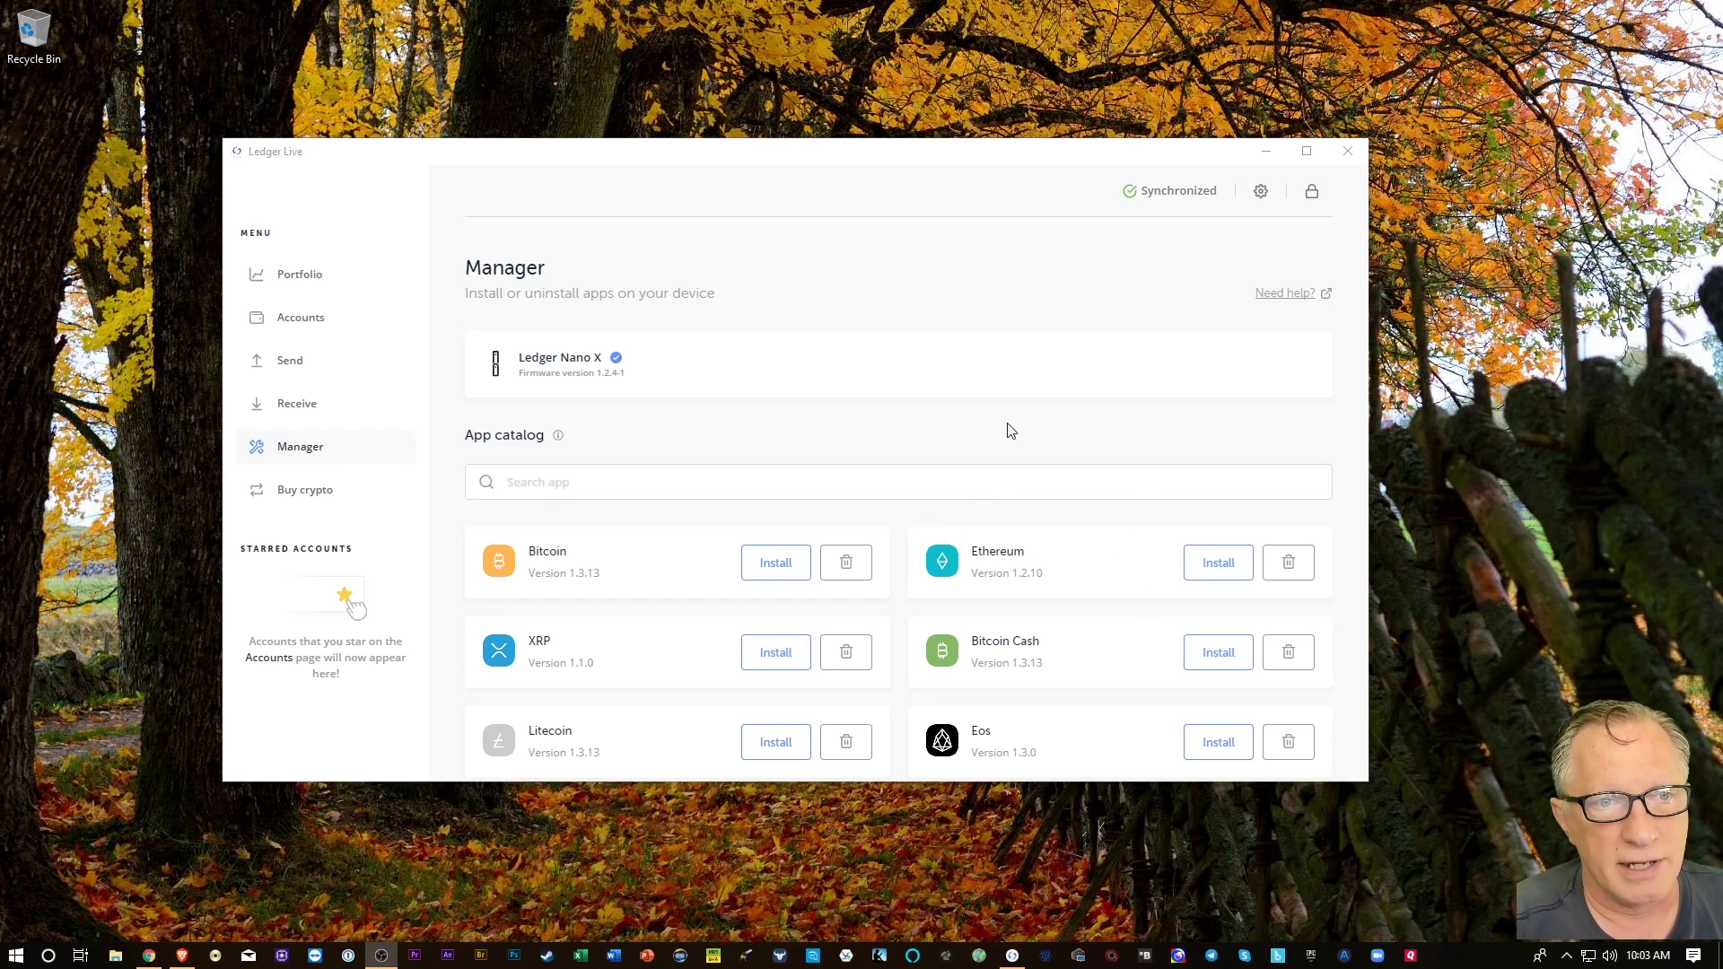
From the Accounts list, start adding an account with Ethereum (ETH) as the crypto asset
click(299, 323)
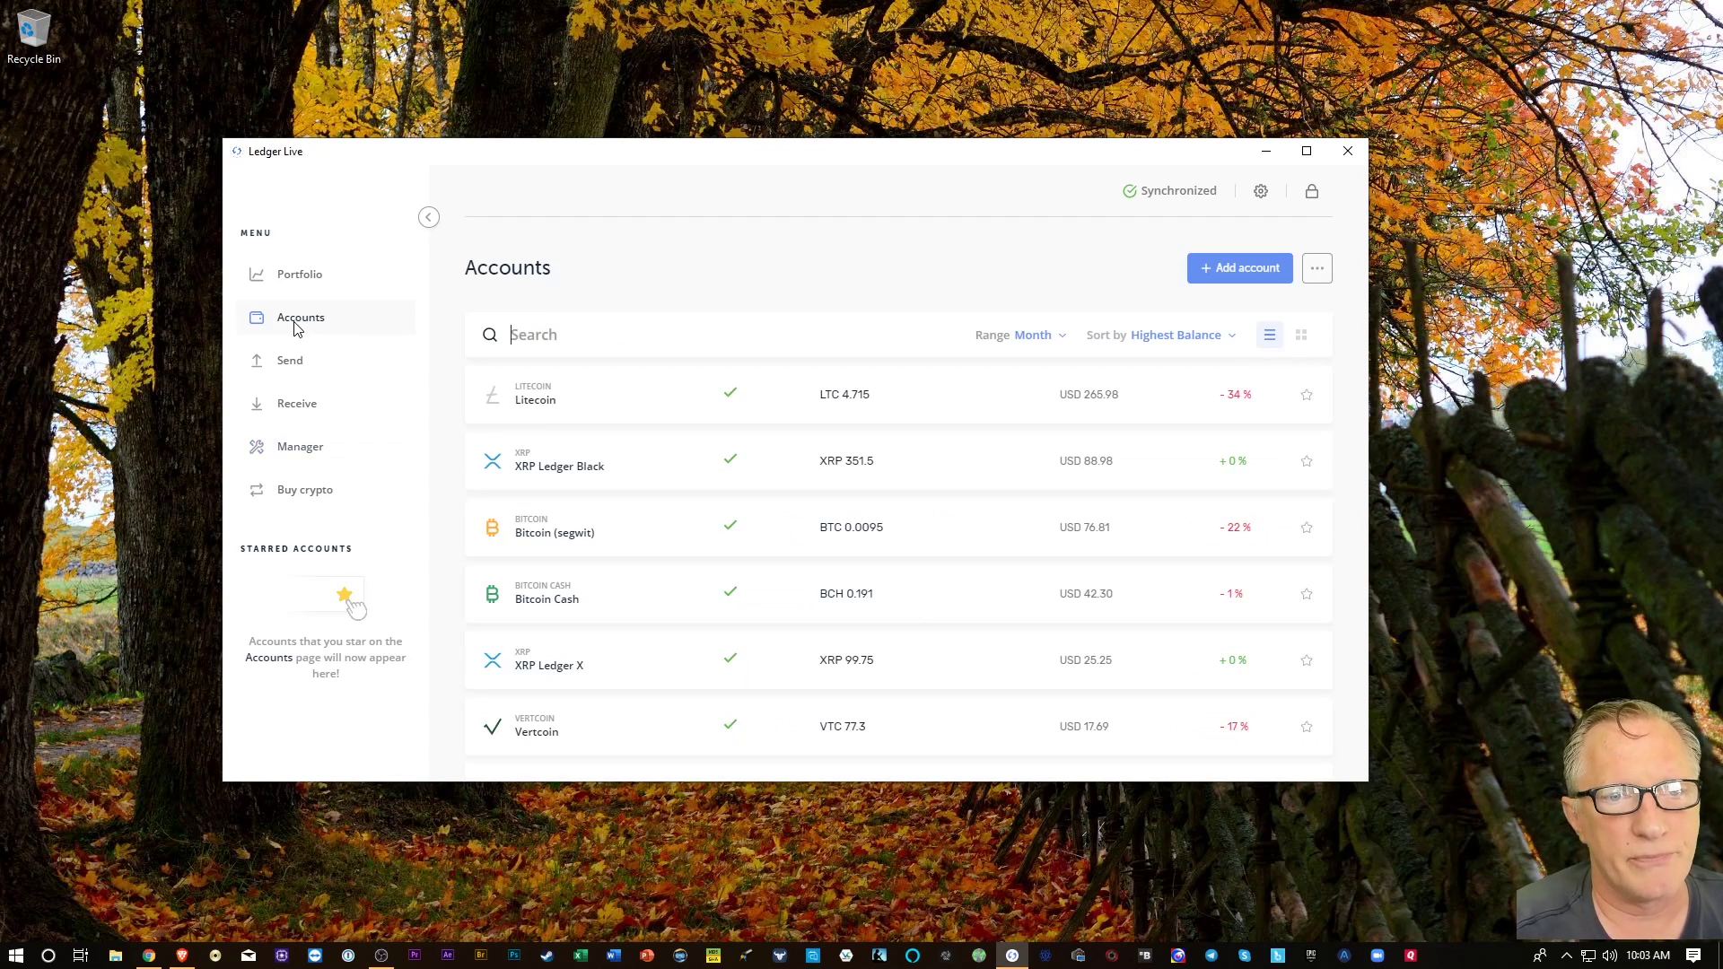
click(1233, 272)
click(982, 496)
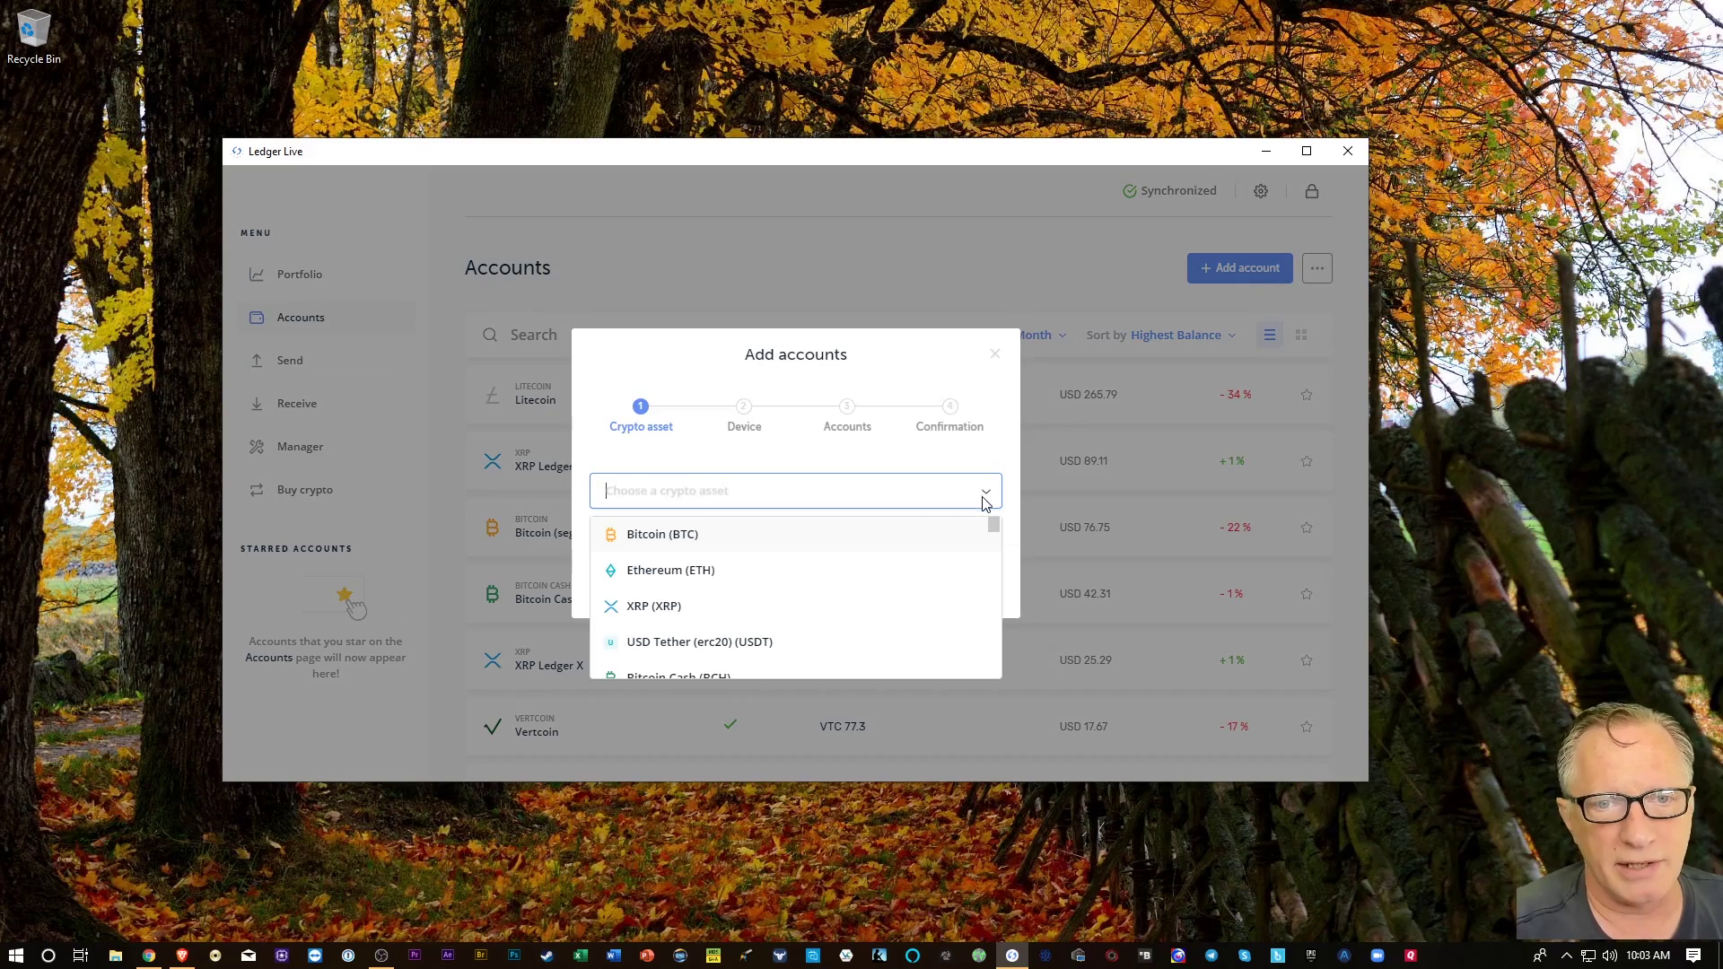
click(784, 583)
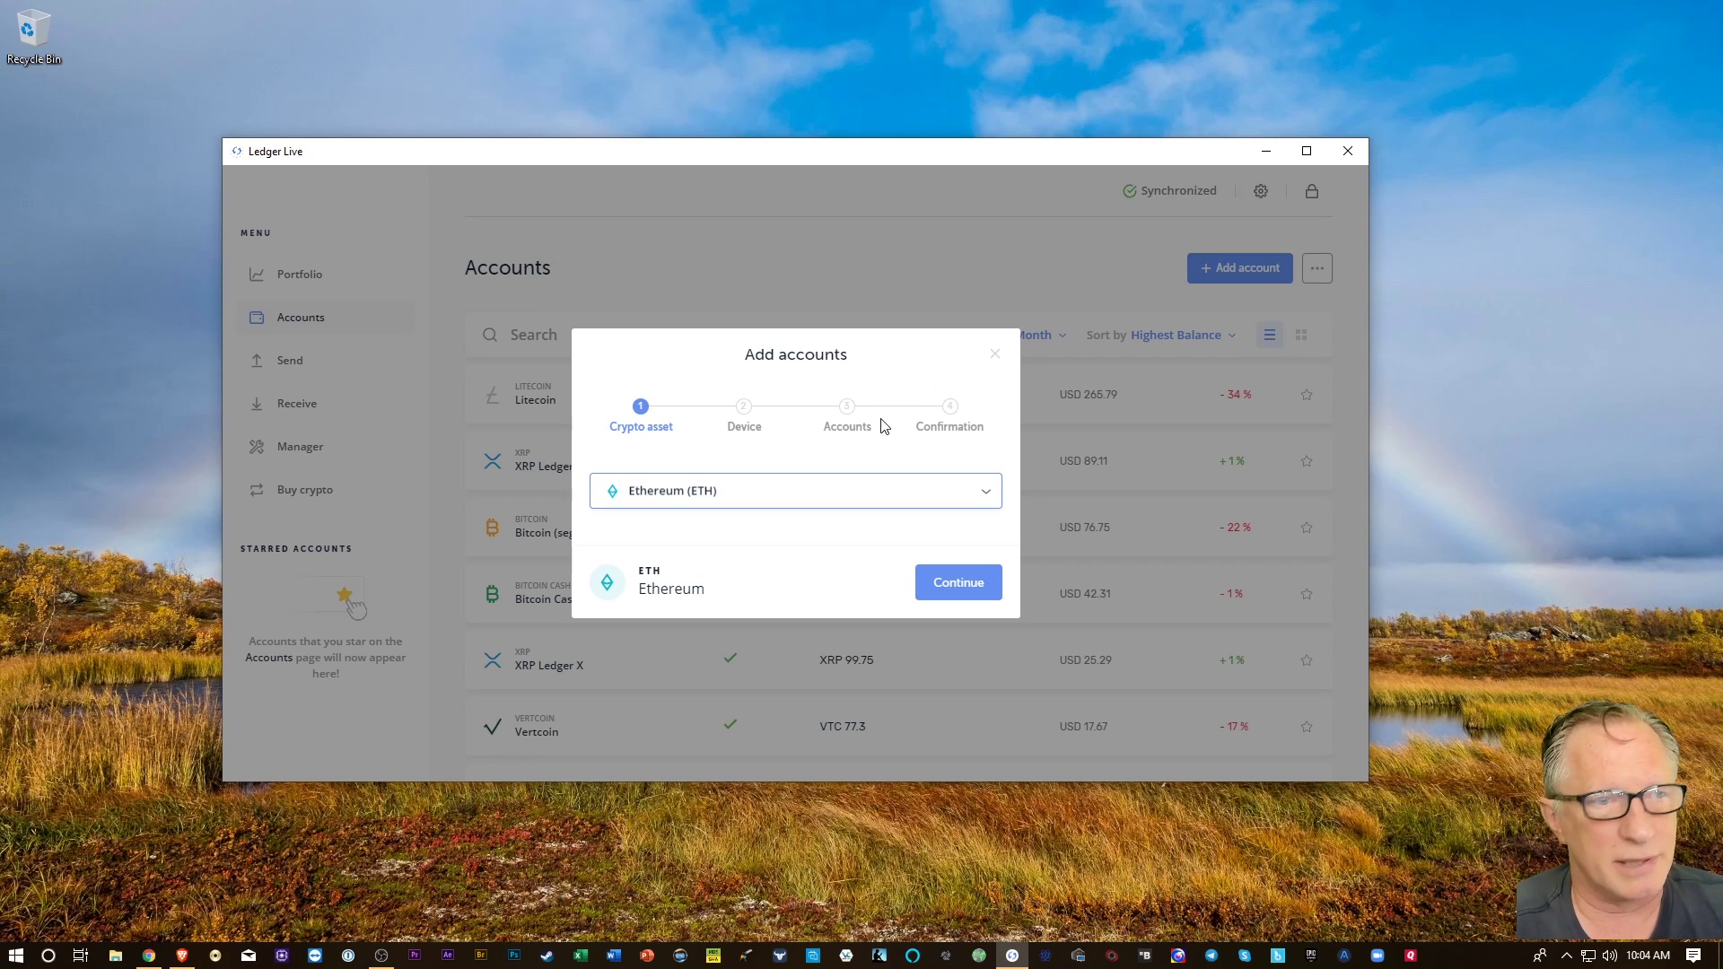
Close the Add accounts dialog and open the existing Ethereum account's details page
click(994, 354)
scroll(790, 520, down, 3)
scroll(769, 514, down, 1)
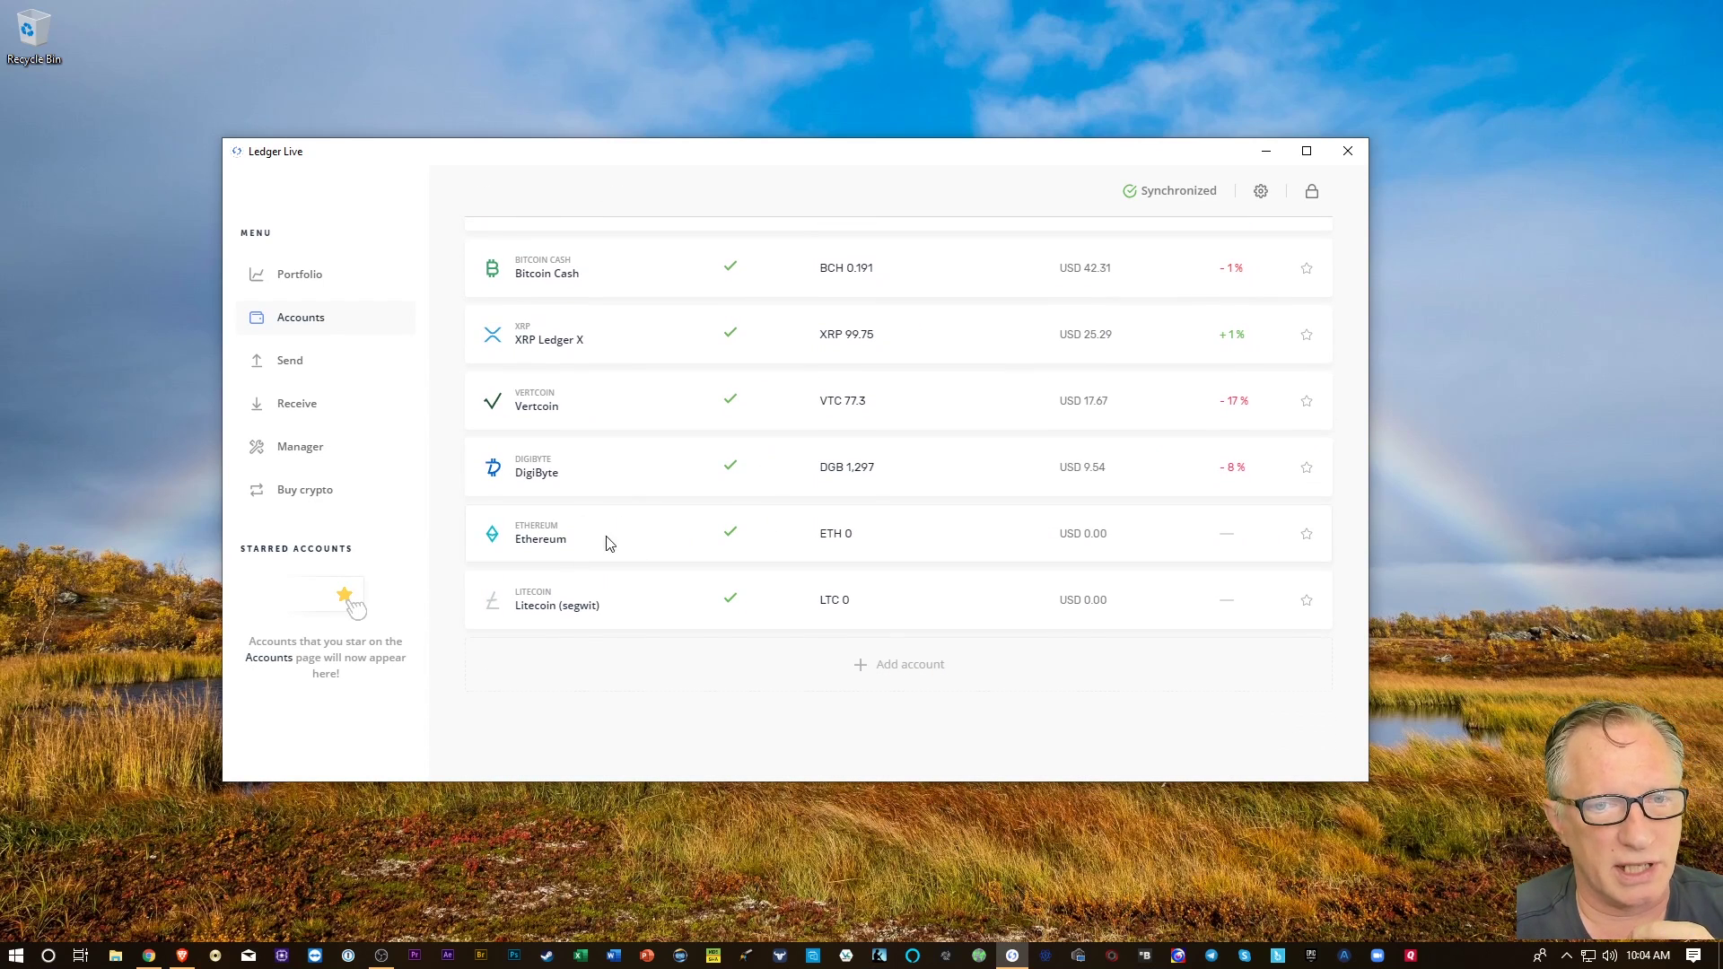
click(608, 545)
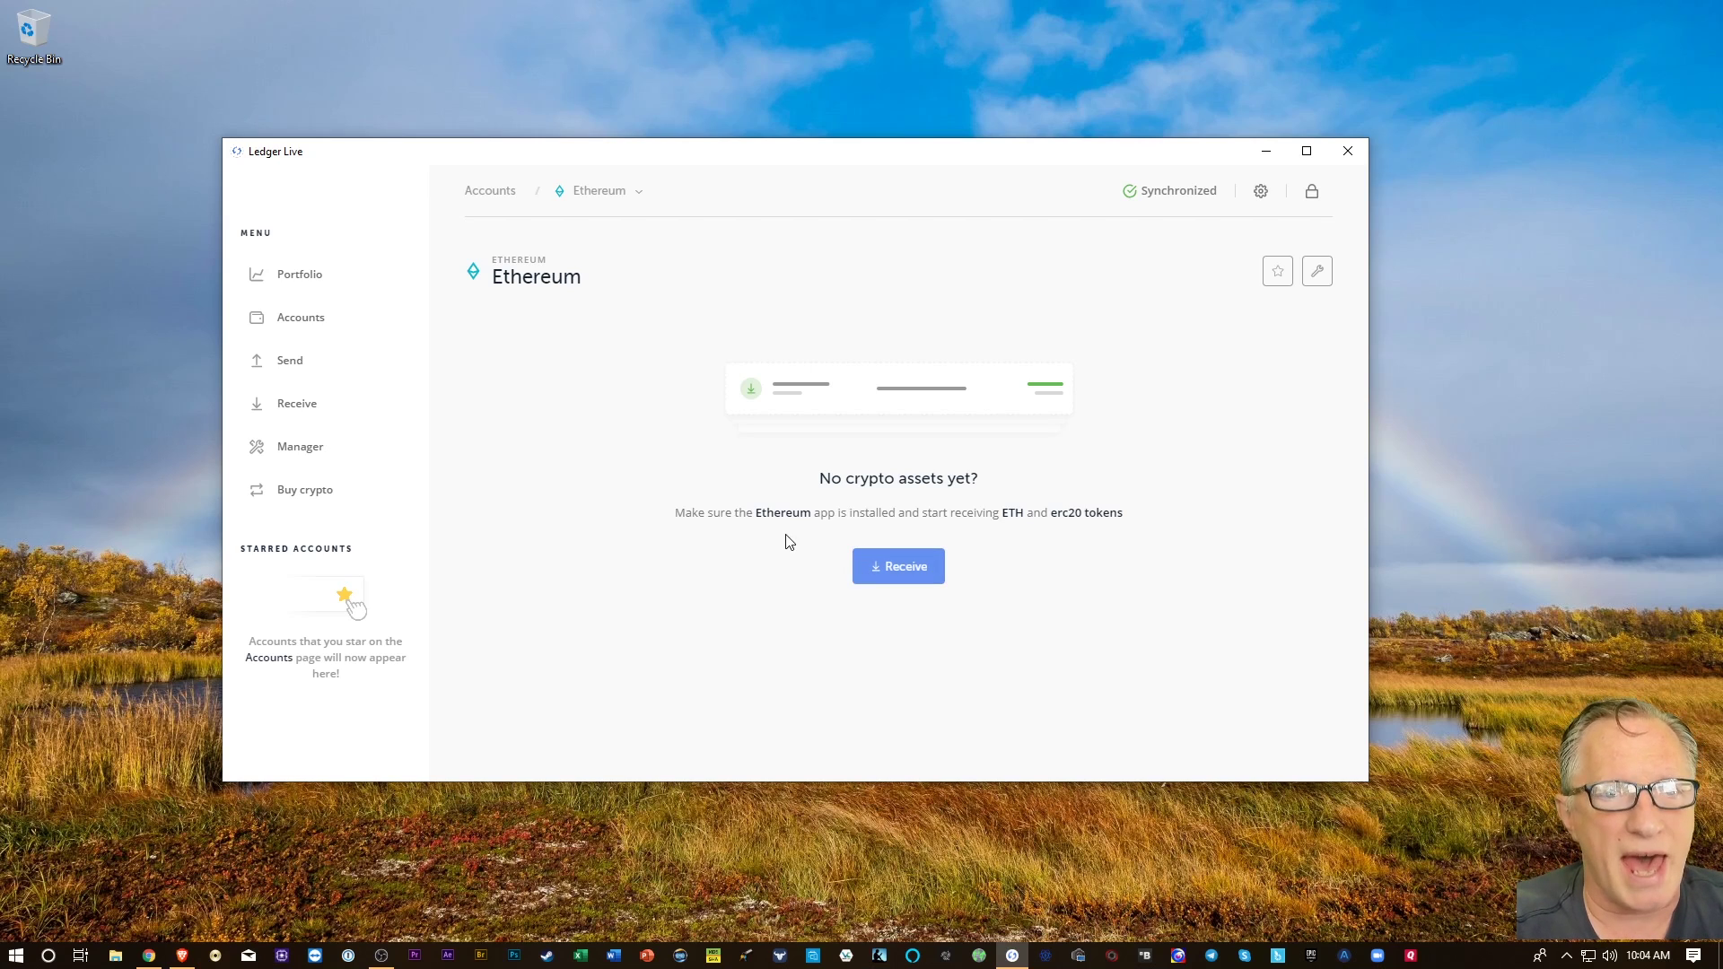
Start receiving into the Ethereum account and continue past the account and device steps
click(899, 568)
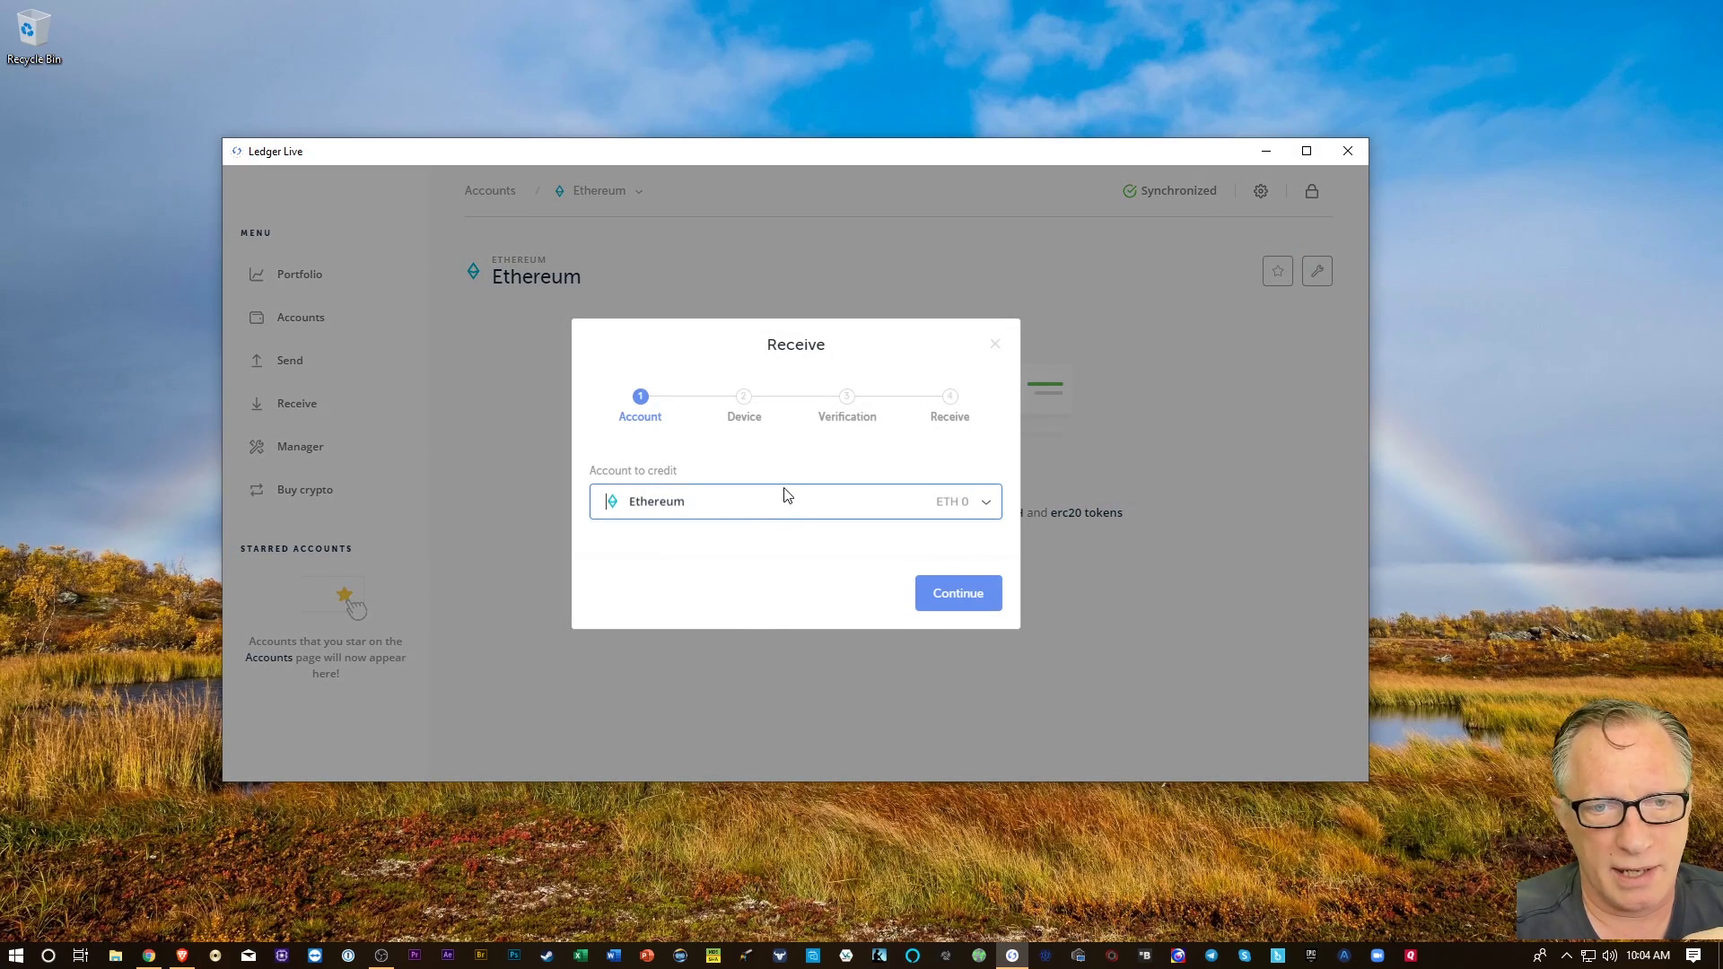
click(955, 594)
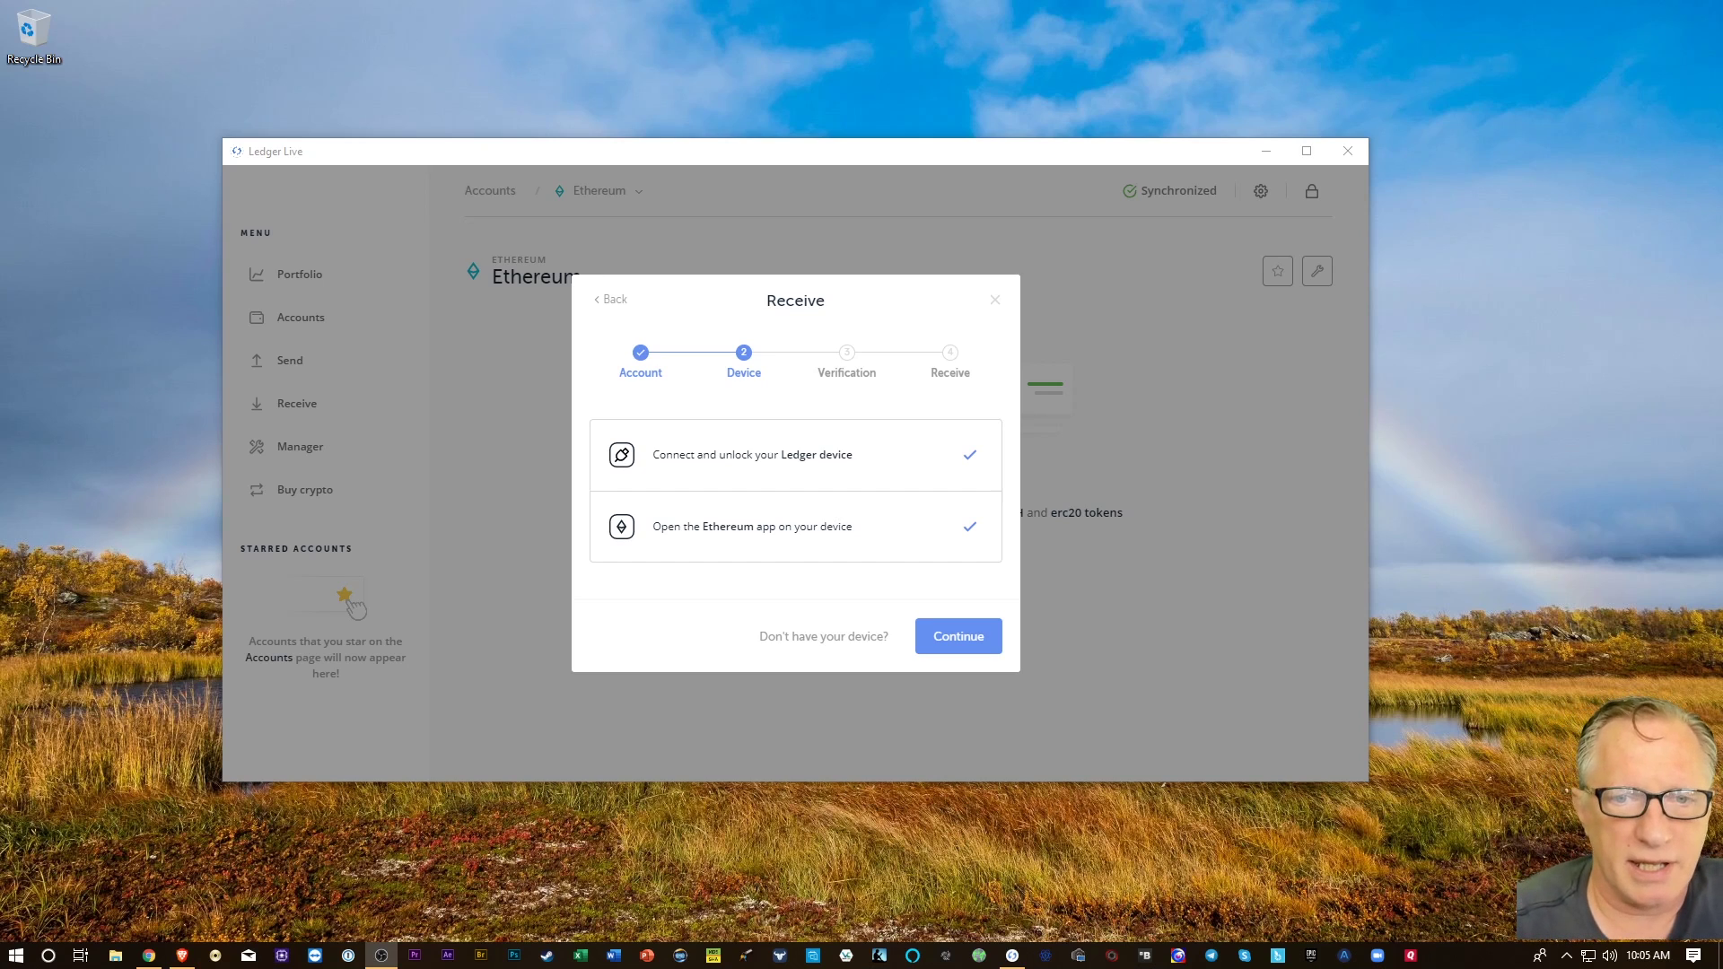
click(969, 636)
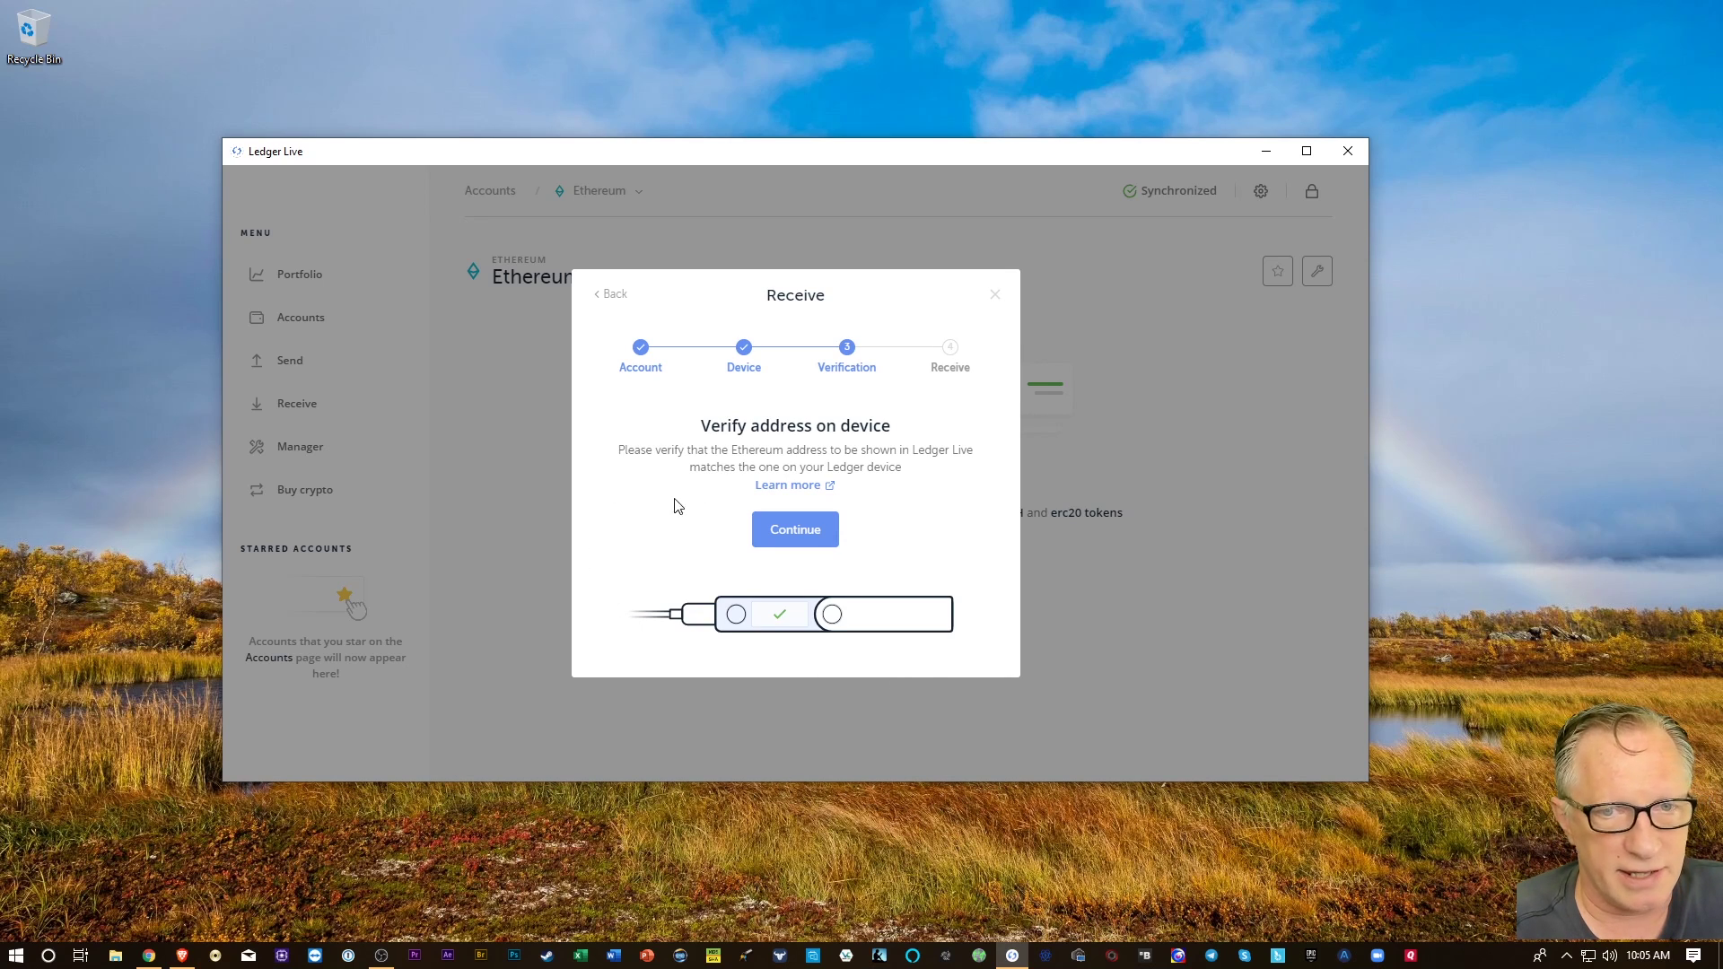
Reveal the device-verified Ethereum receive address and copy it to the clipboard
click(795, 530)
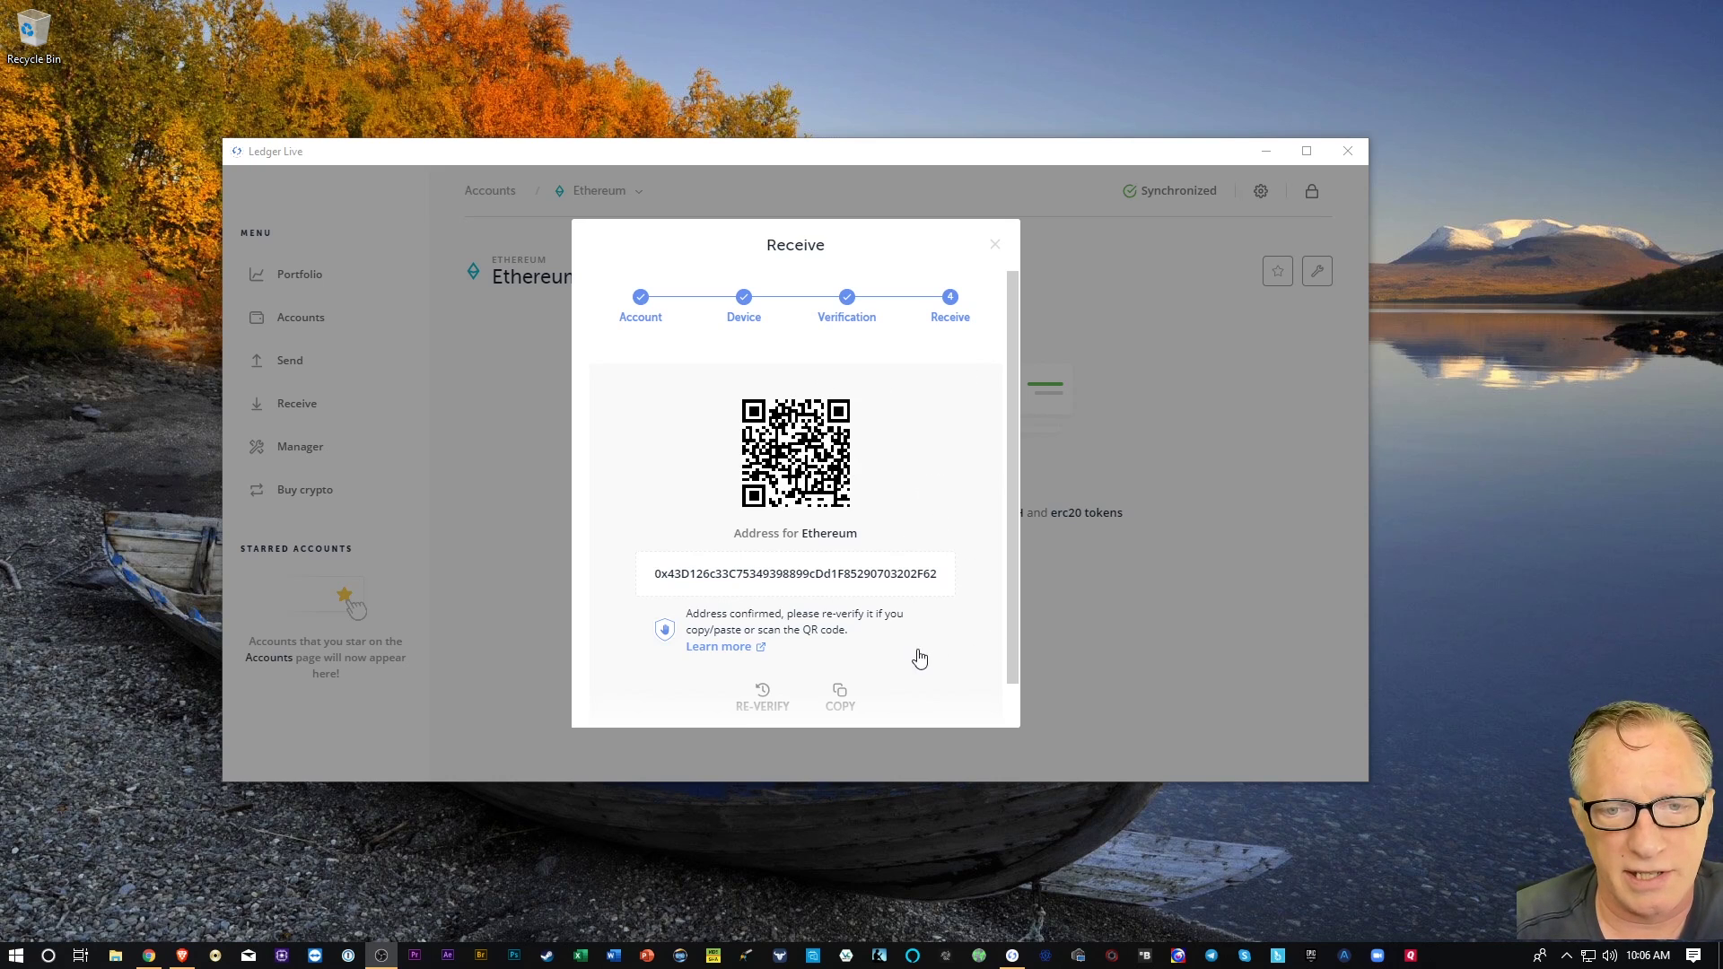
click(840, 701)
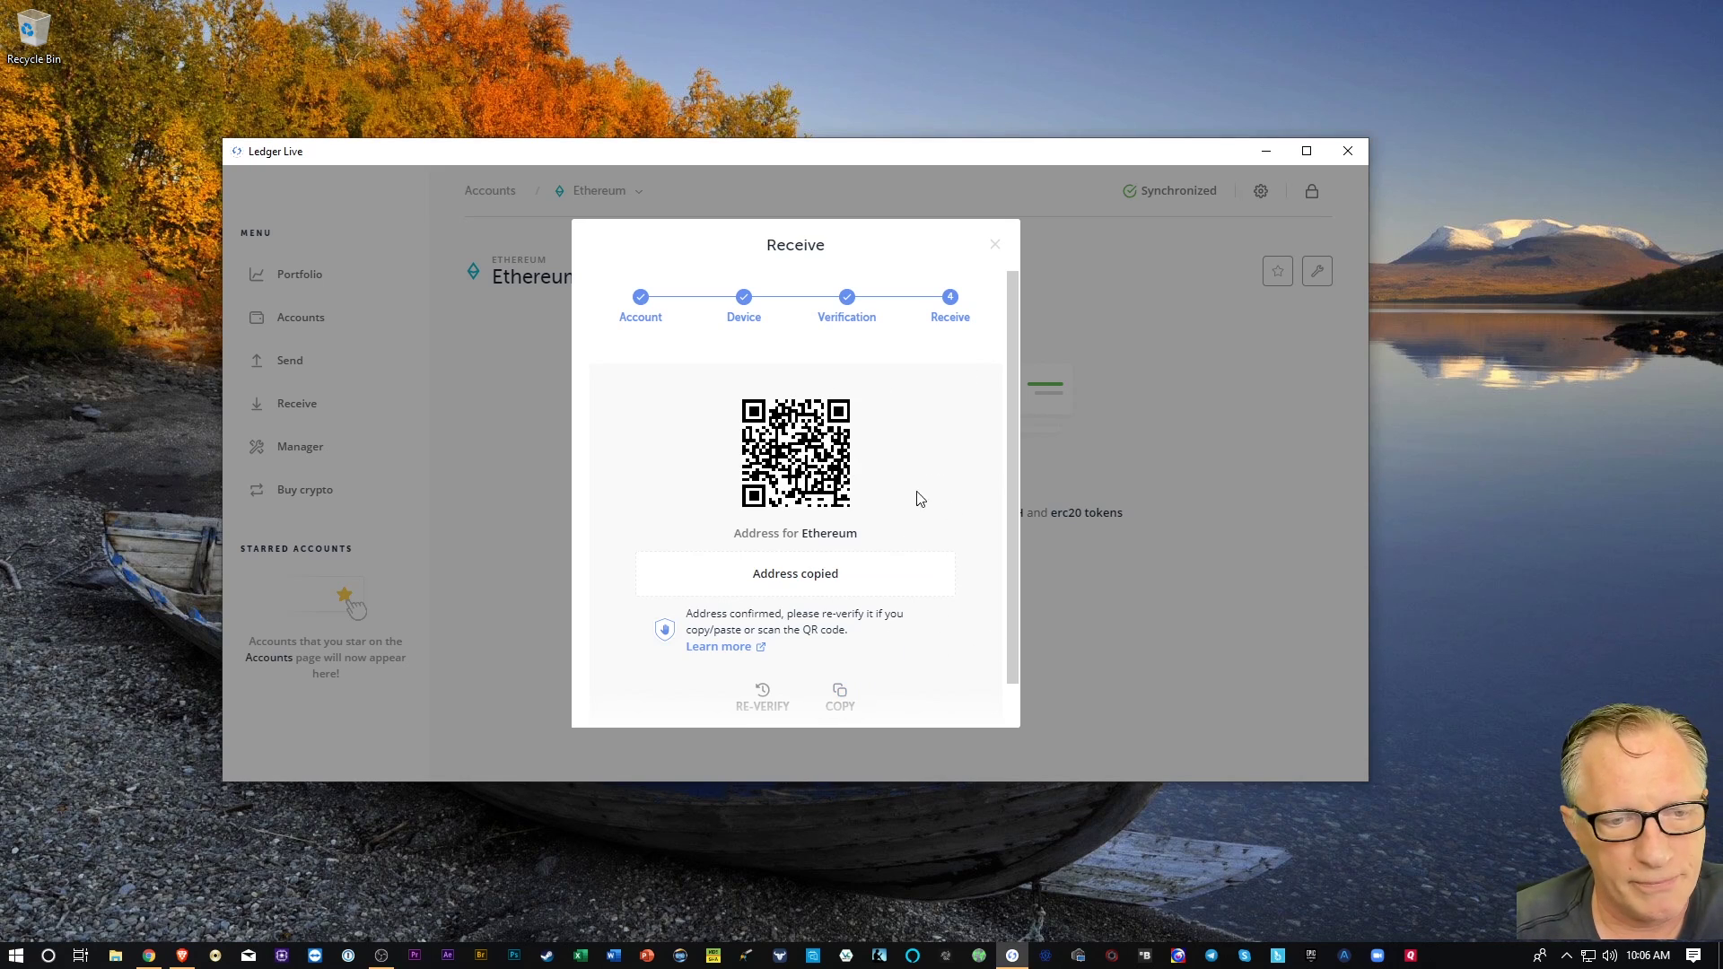
Start a send from the Brave Browser card to a cryptocurrency address, choosing Basic Attention Token (BAT)
click(184, 956)
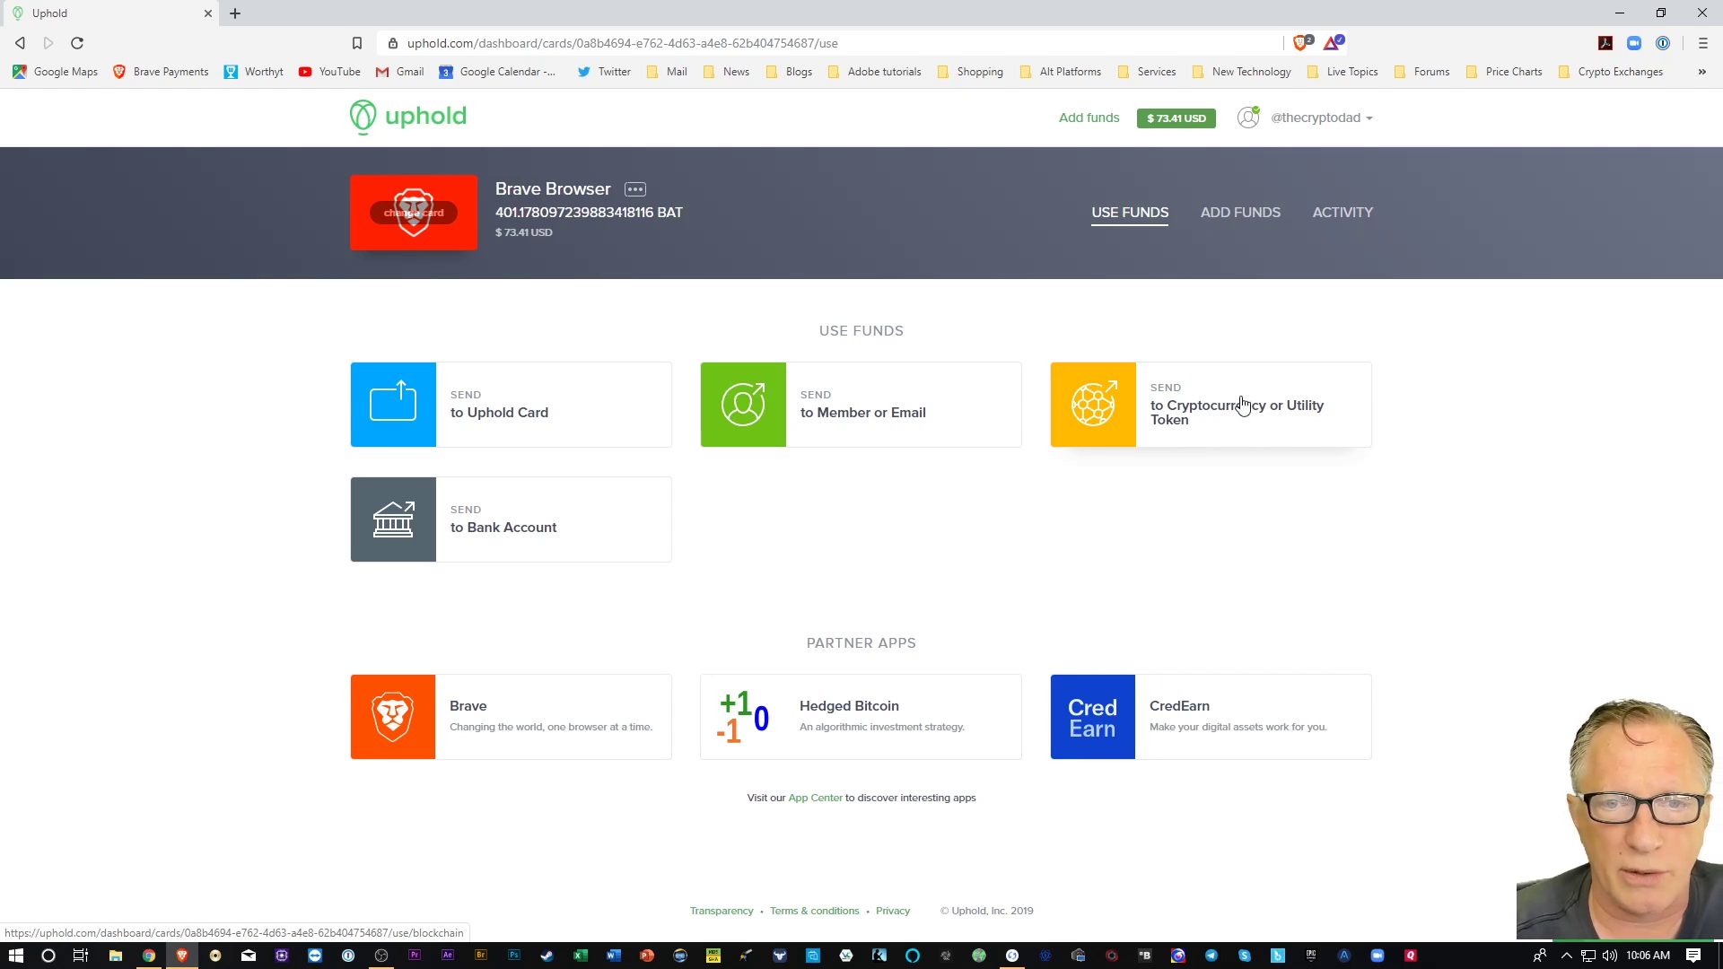
click(1169, 418)
scroll(250, 673, down, 2)
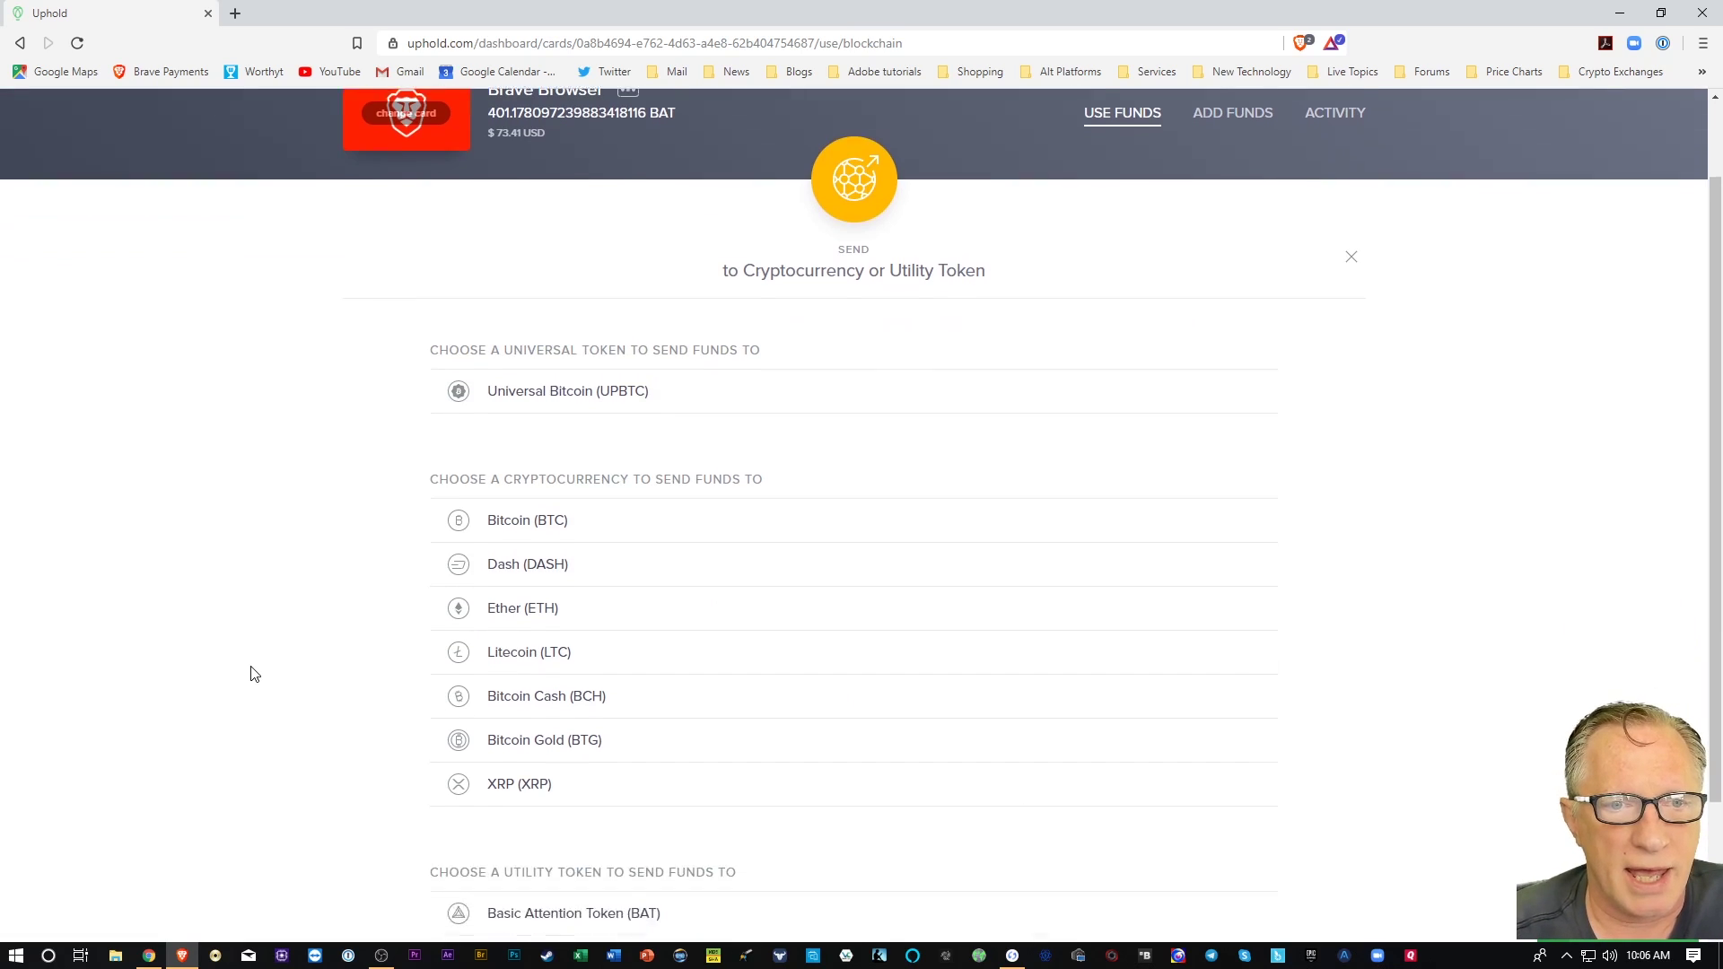
scroll(242, 667, up, 2)
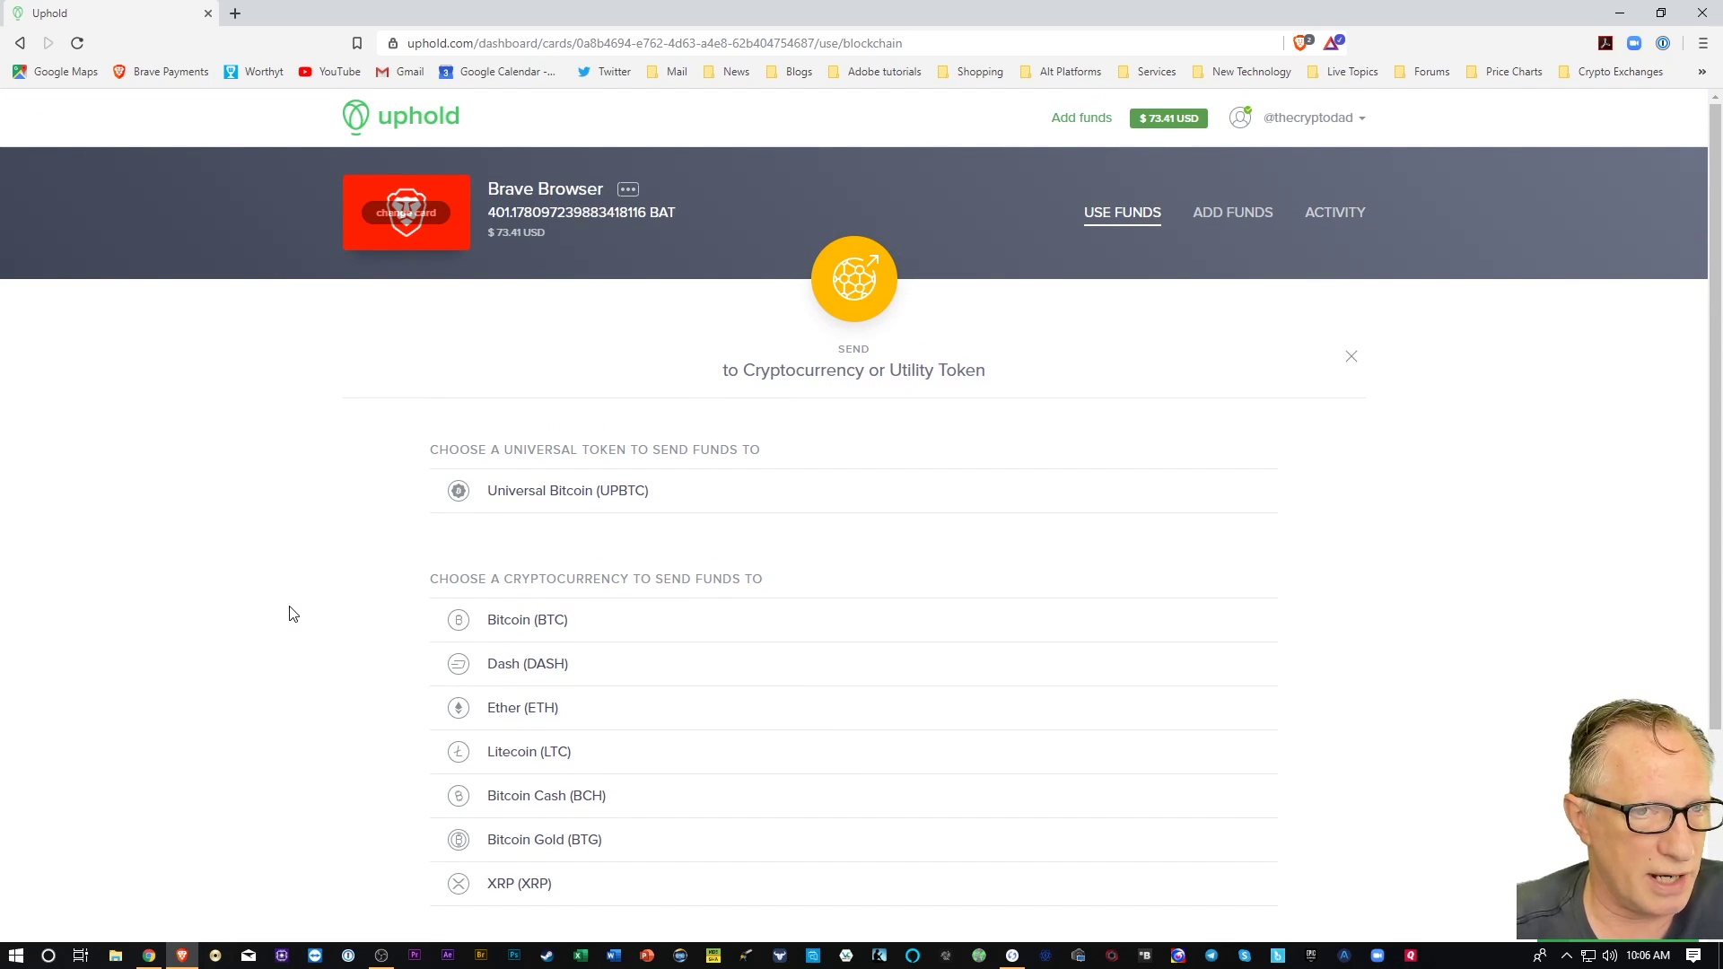
scroll(297, 610, down, 2)
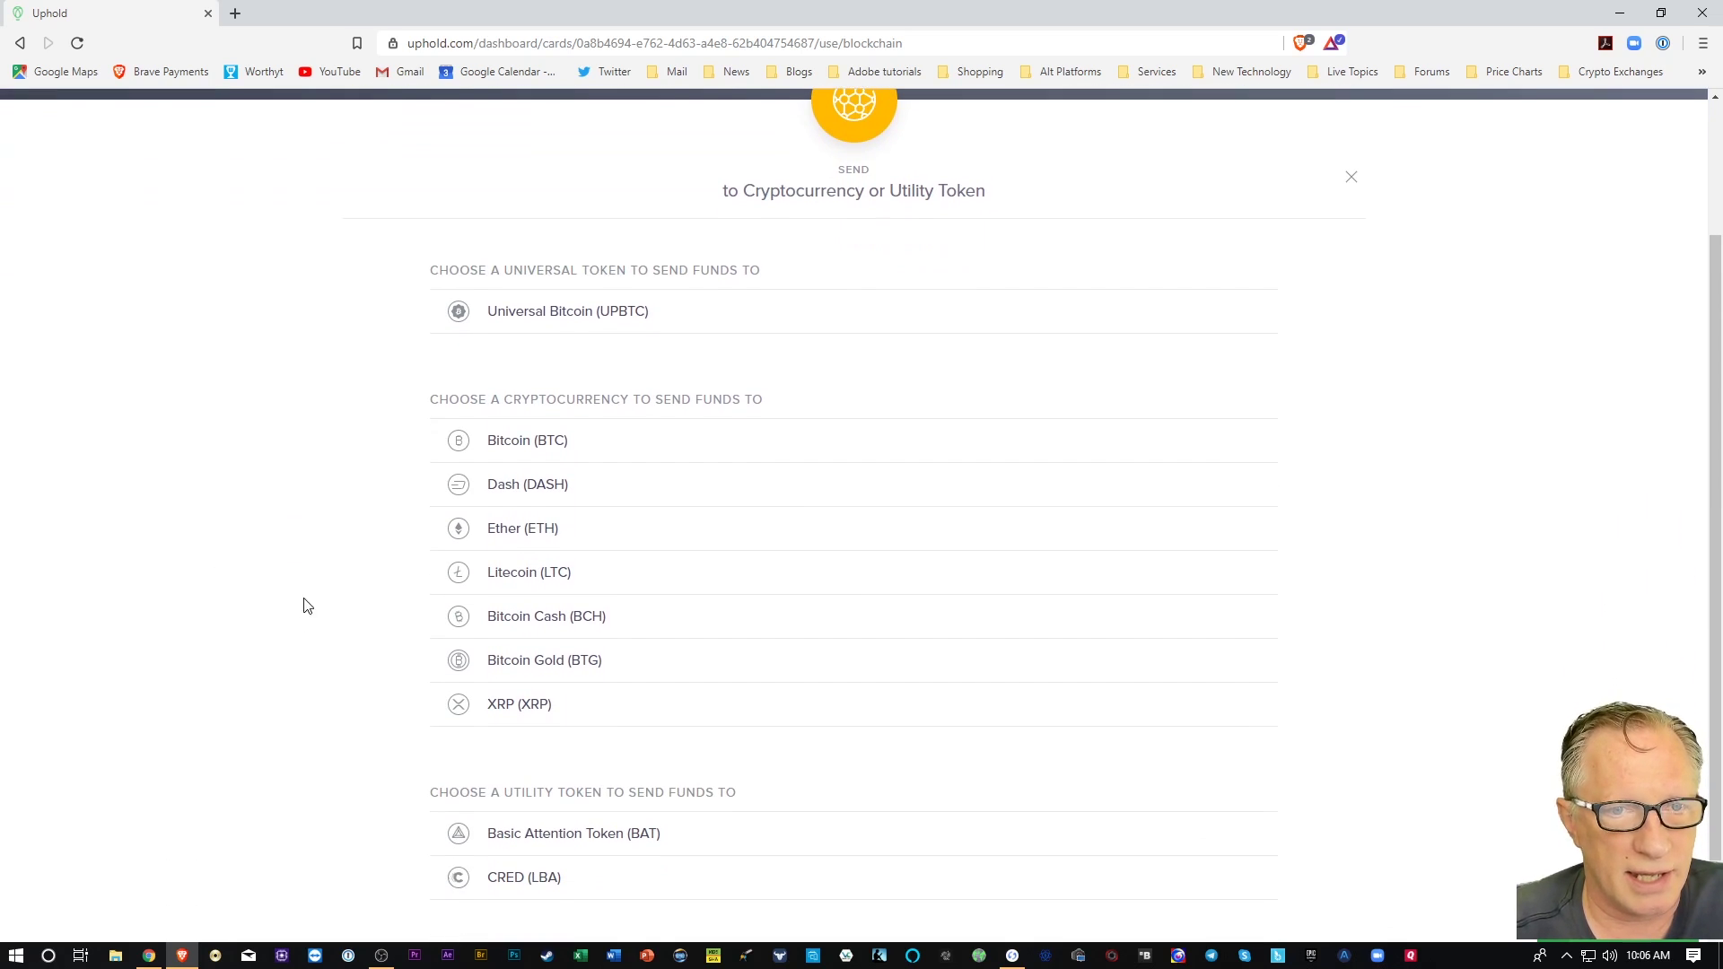
scroll(357, 718, down, 1)
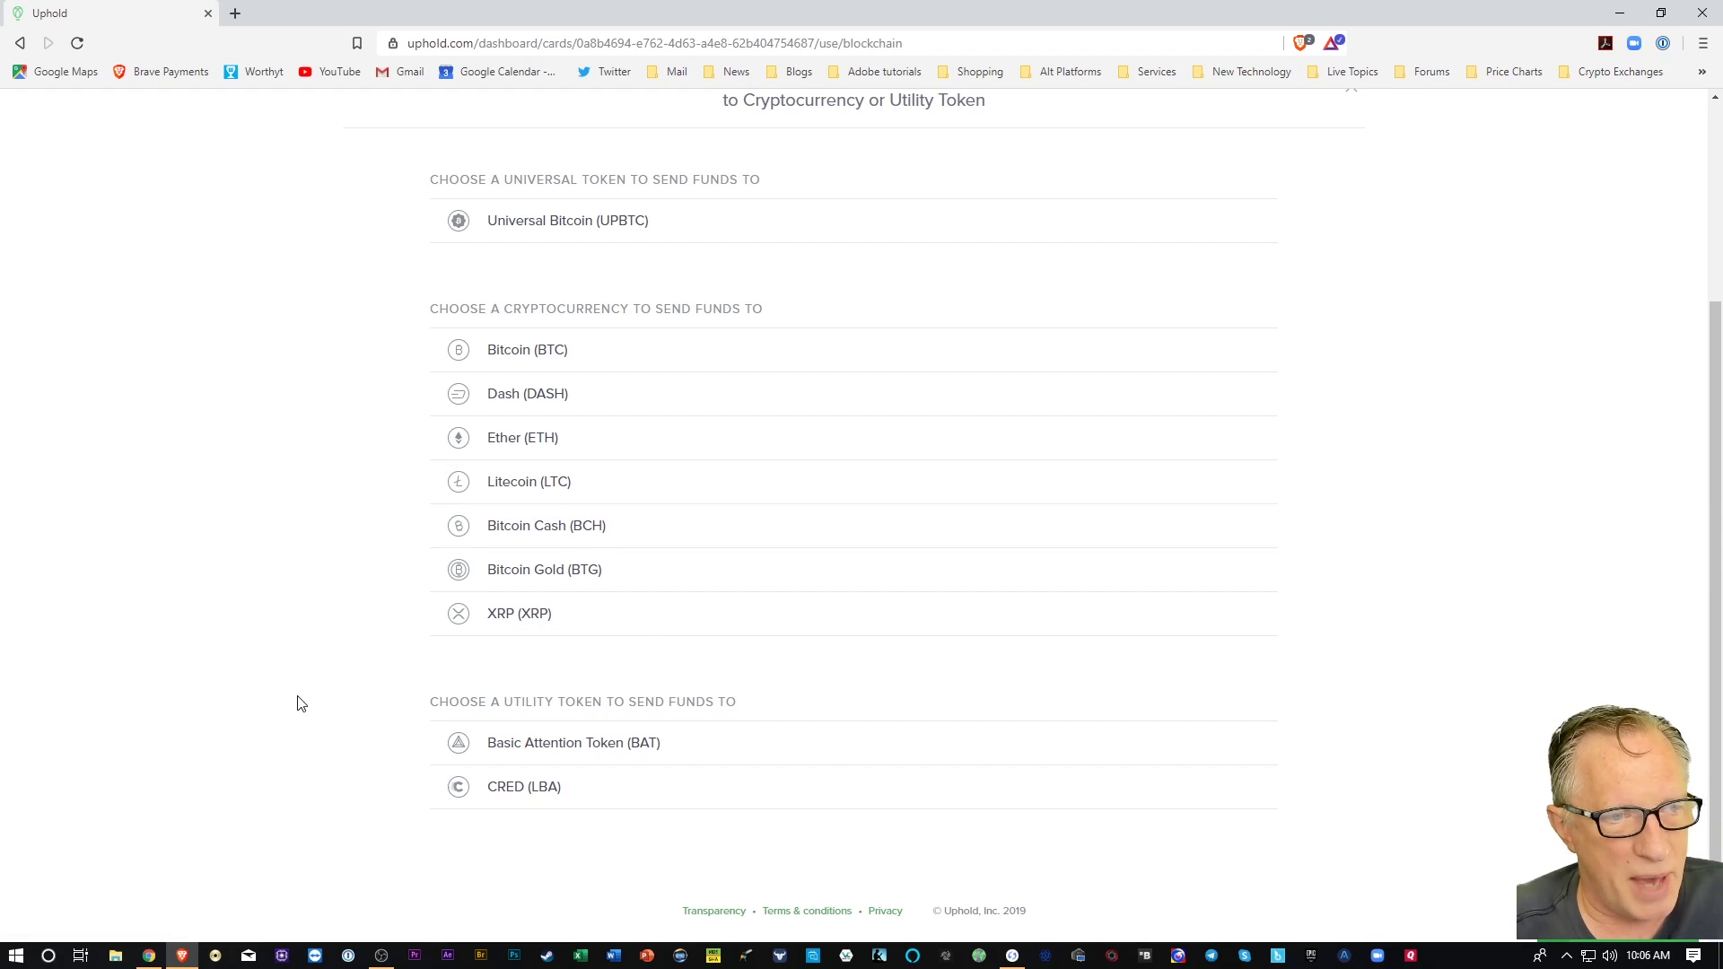
click(602, 753)
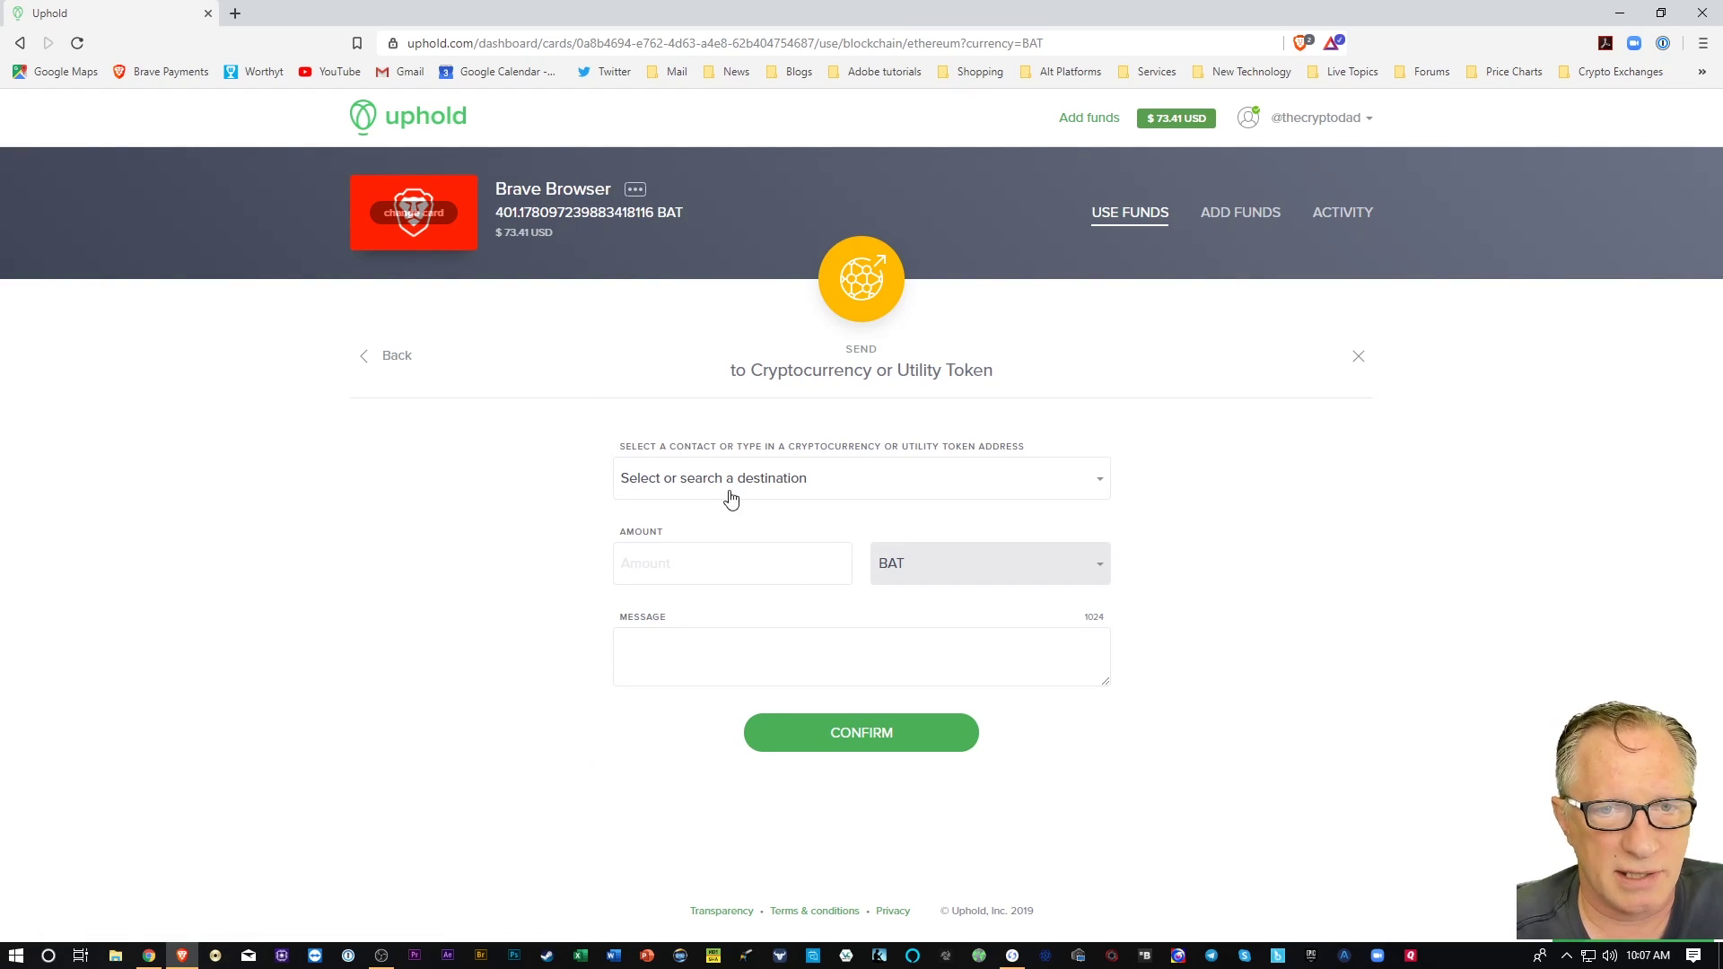
Paste the Ledger Ethereum address as the BAT destination and accept it
click(1100, 485)
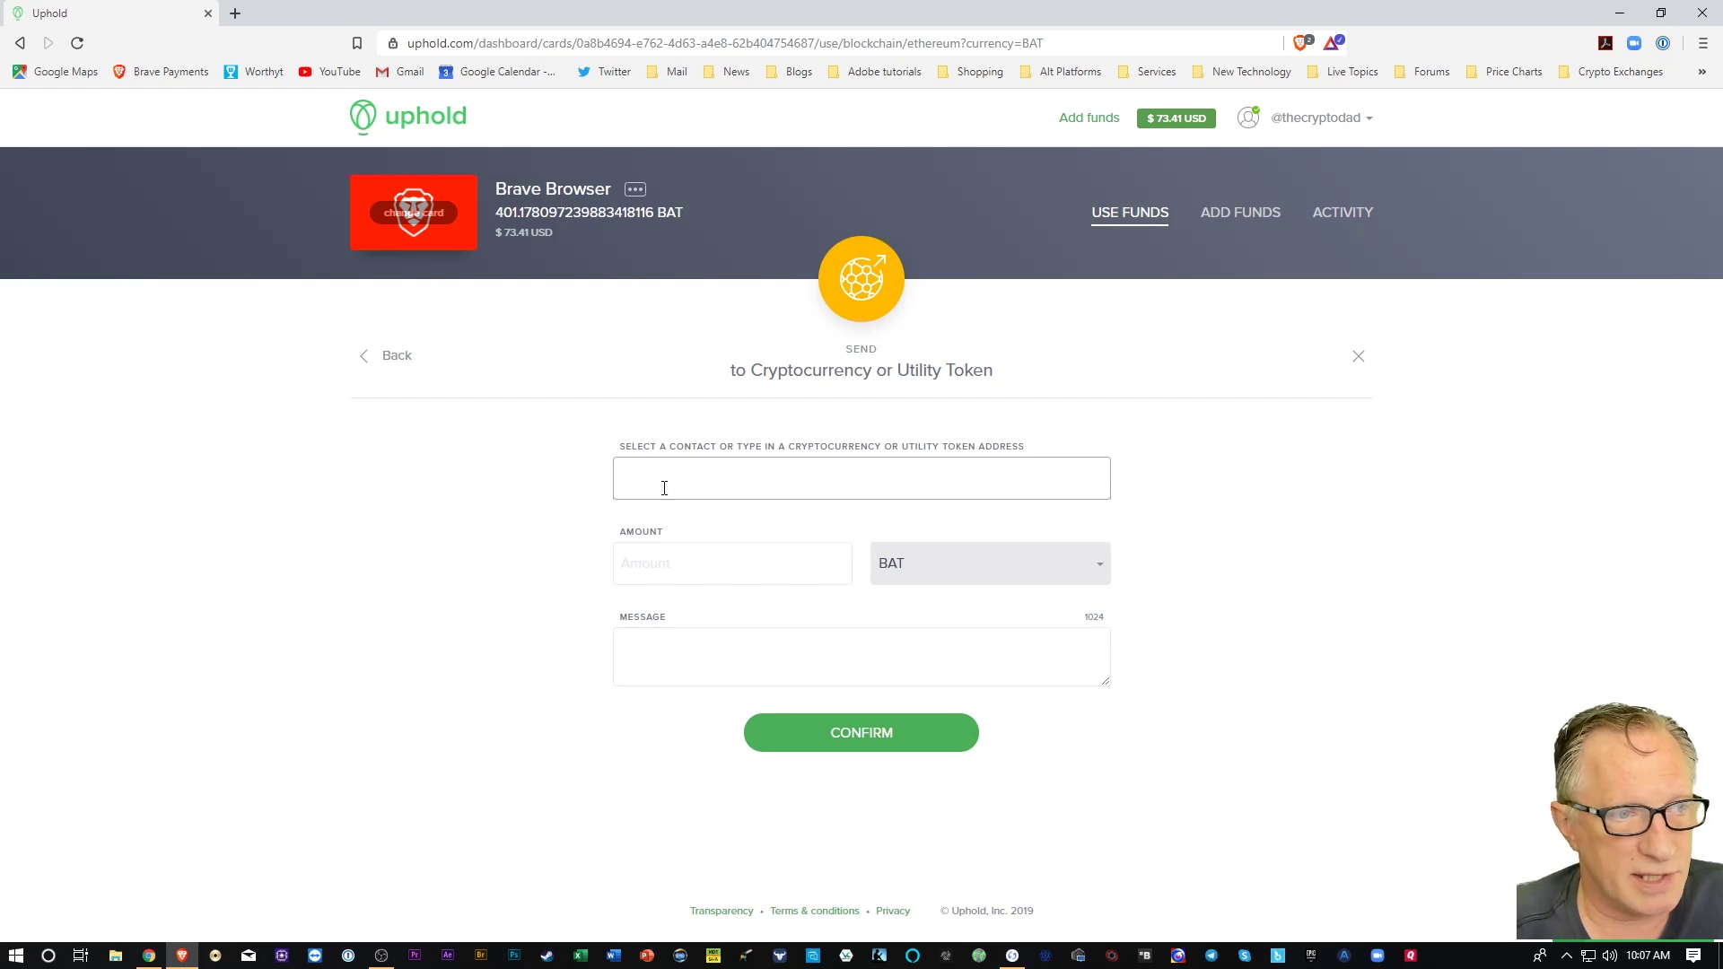
right_click(646, 482)
click(686, 618)
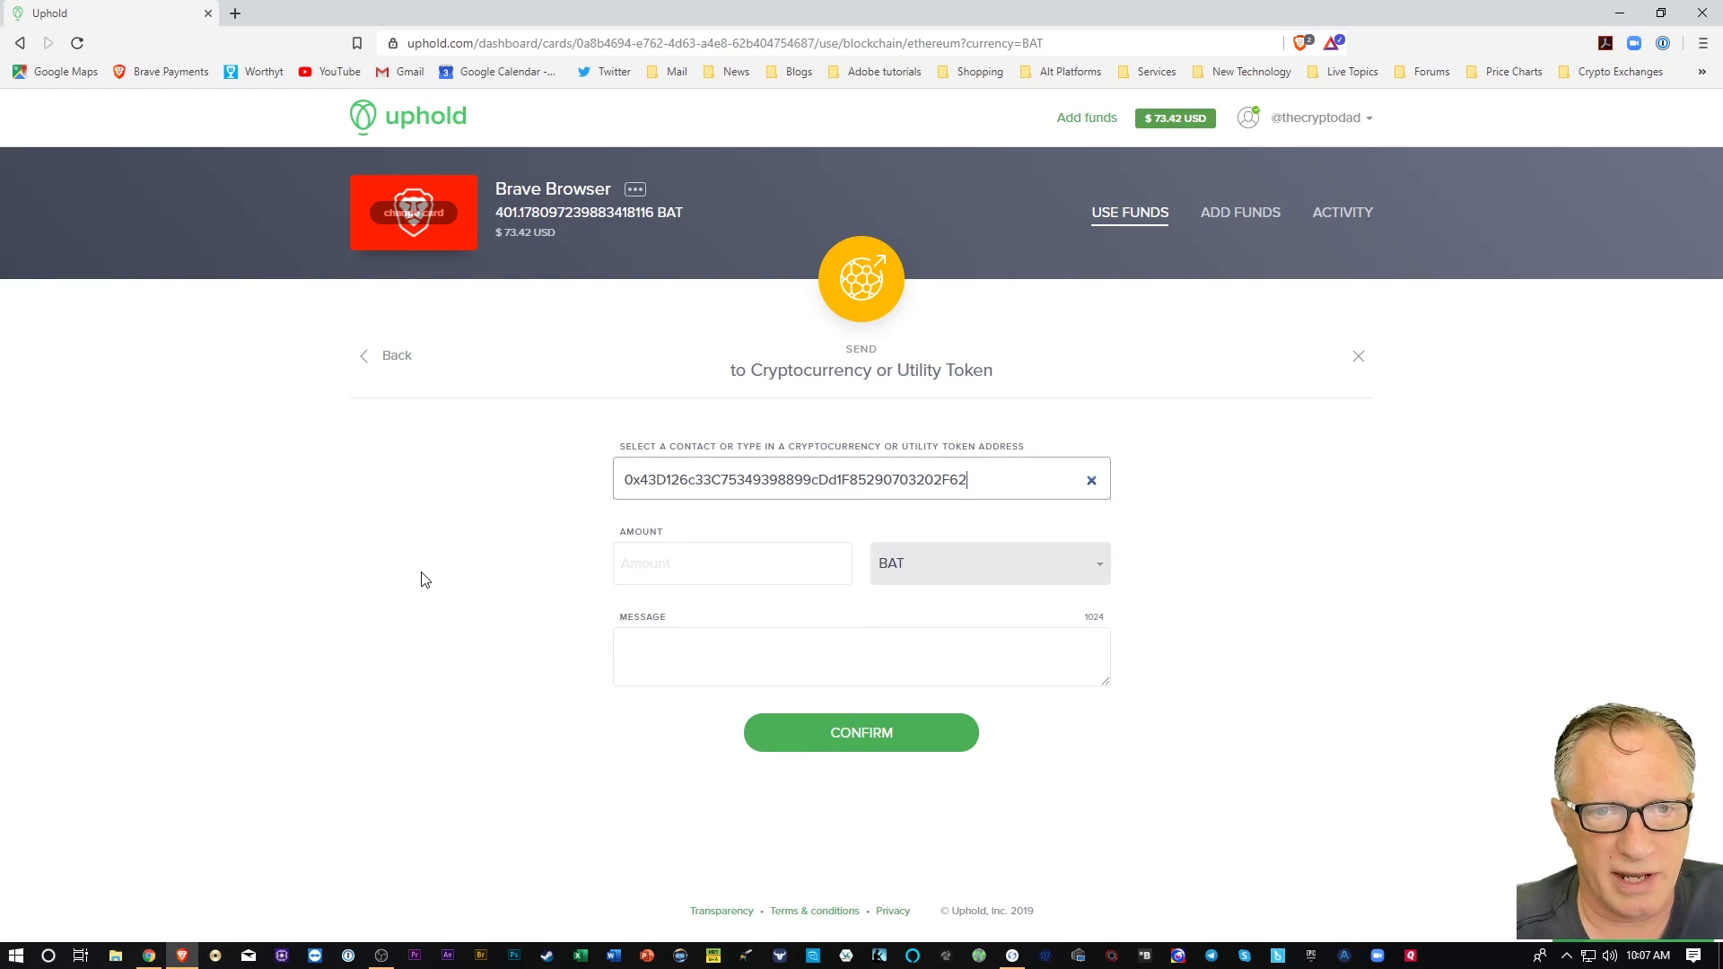
click(653, 569)
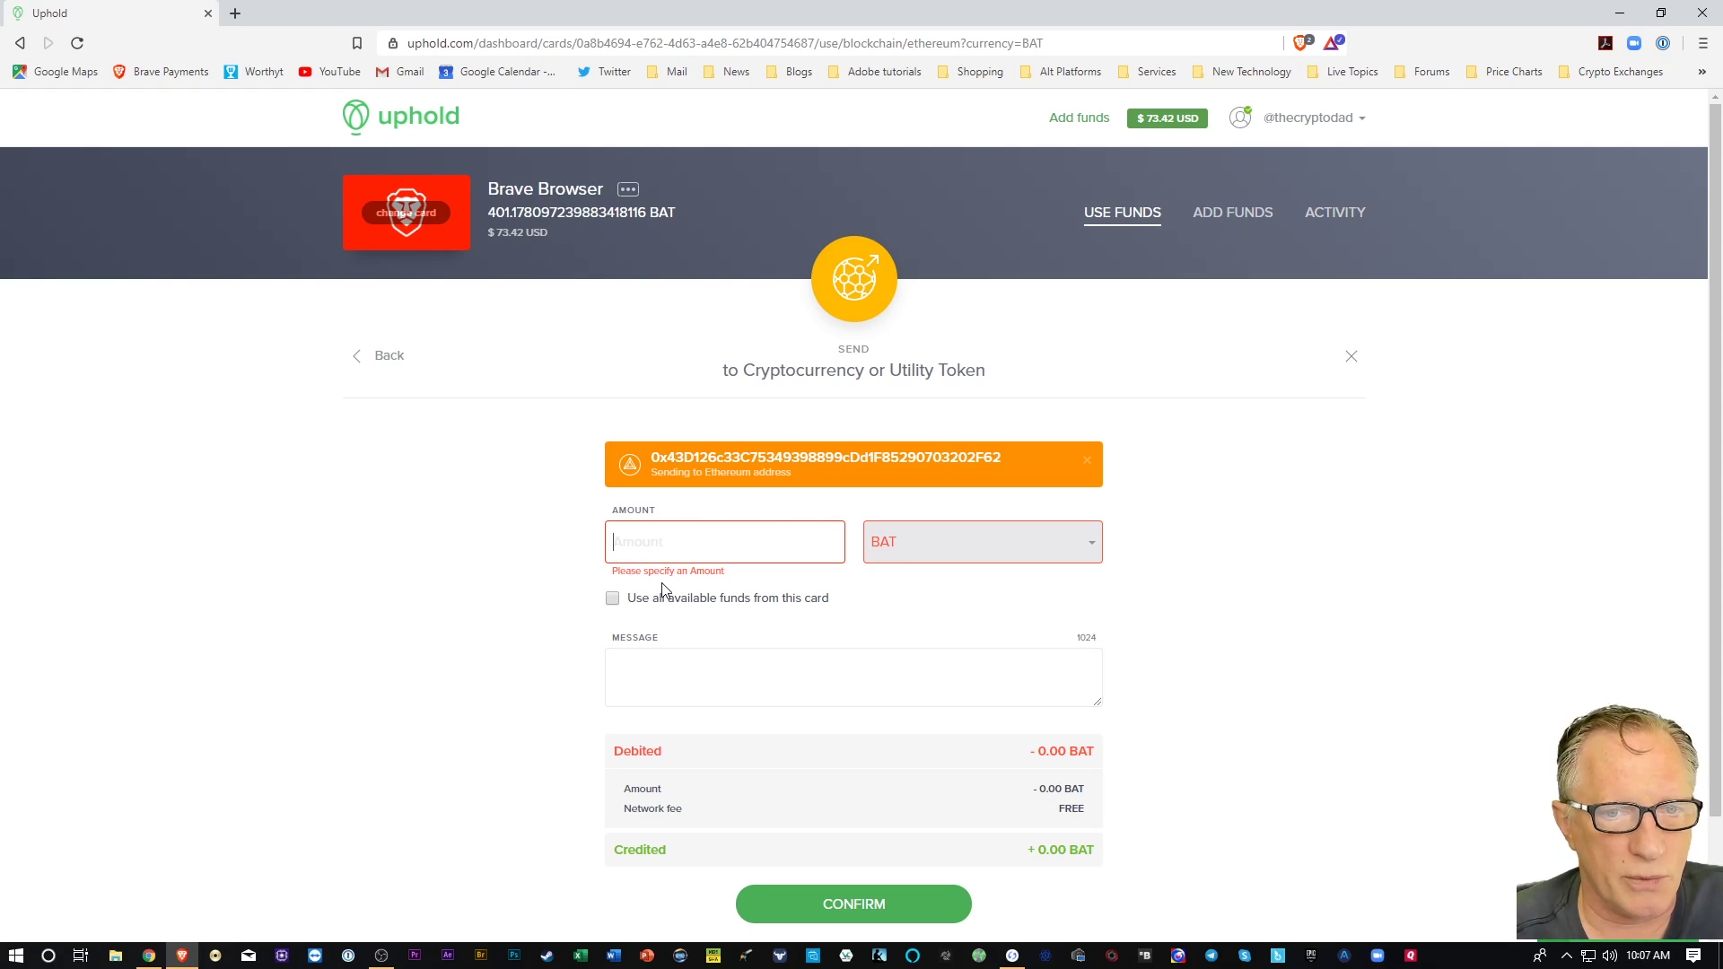
Send all 401.178 BAT available, confirming with the authenticator code
click(613, 599)
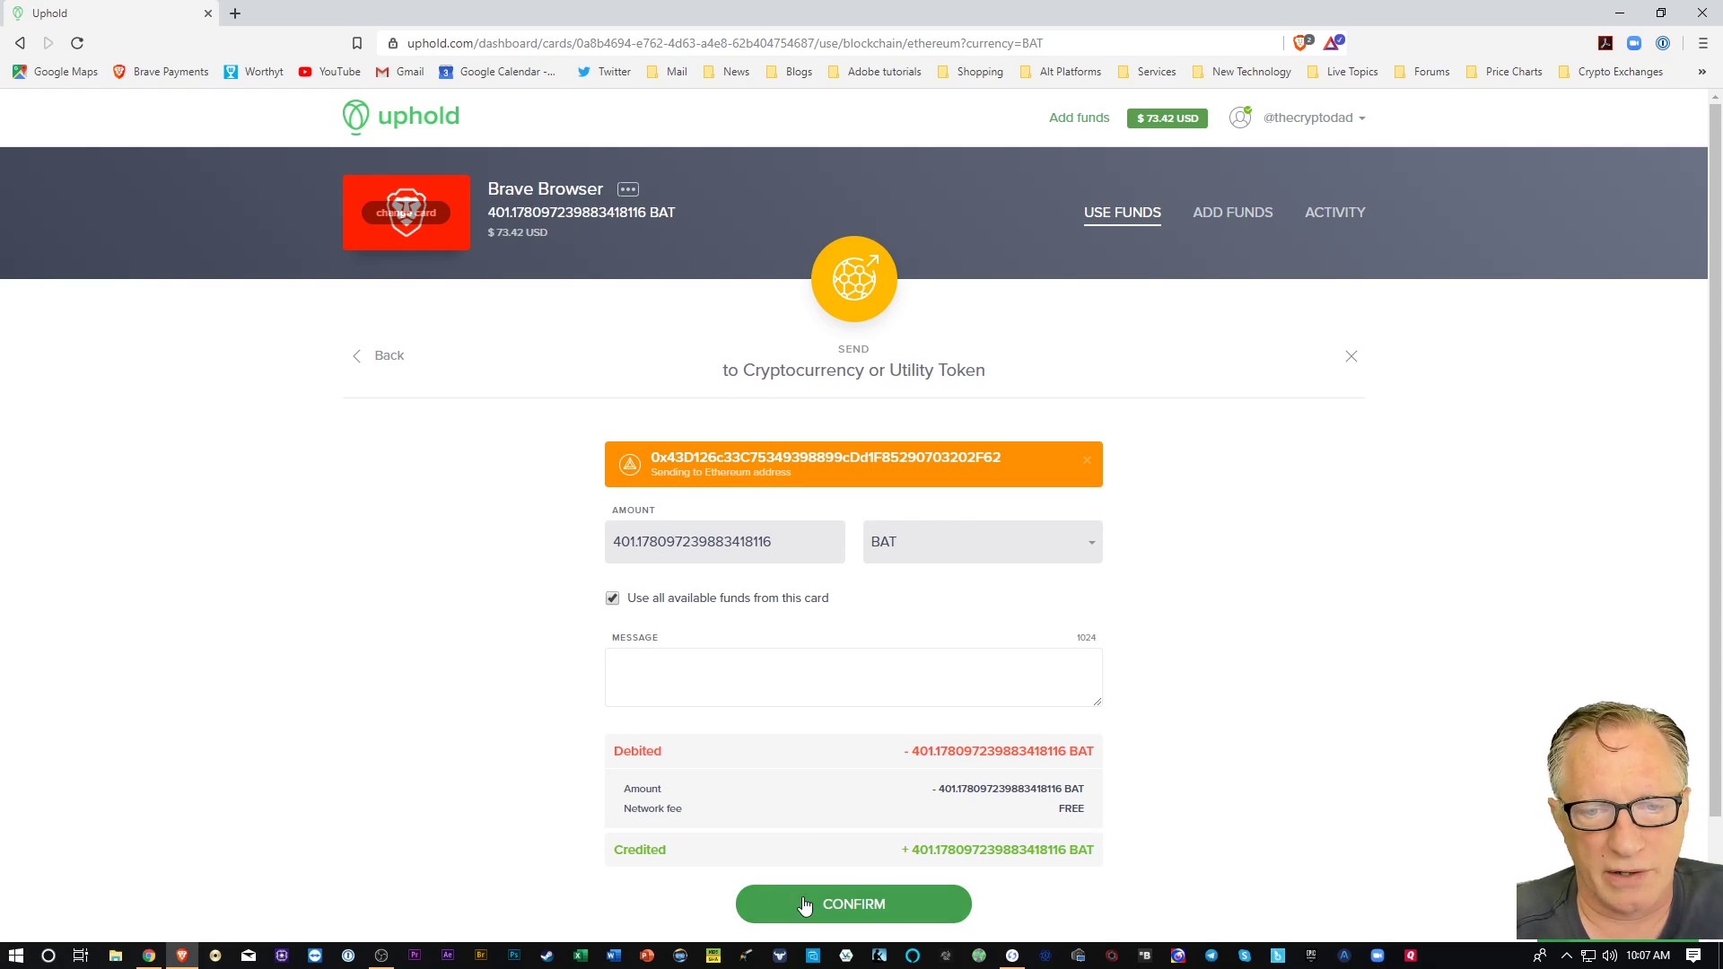
click(830, 907)
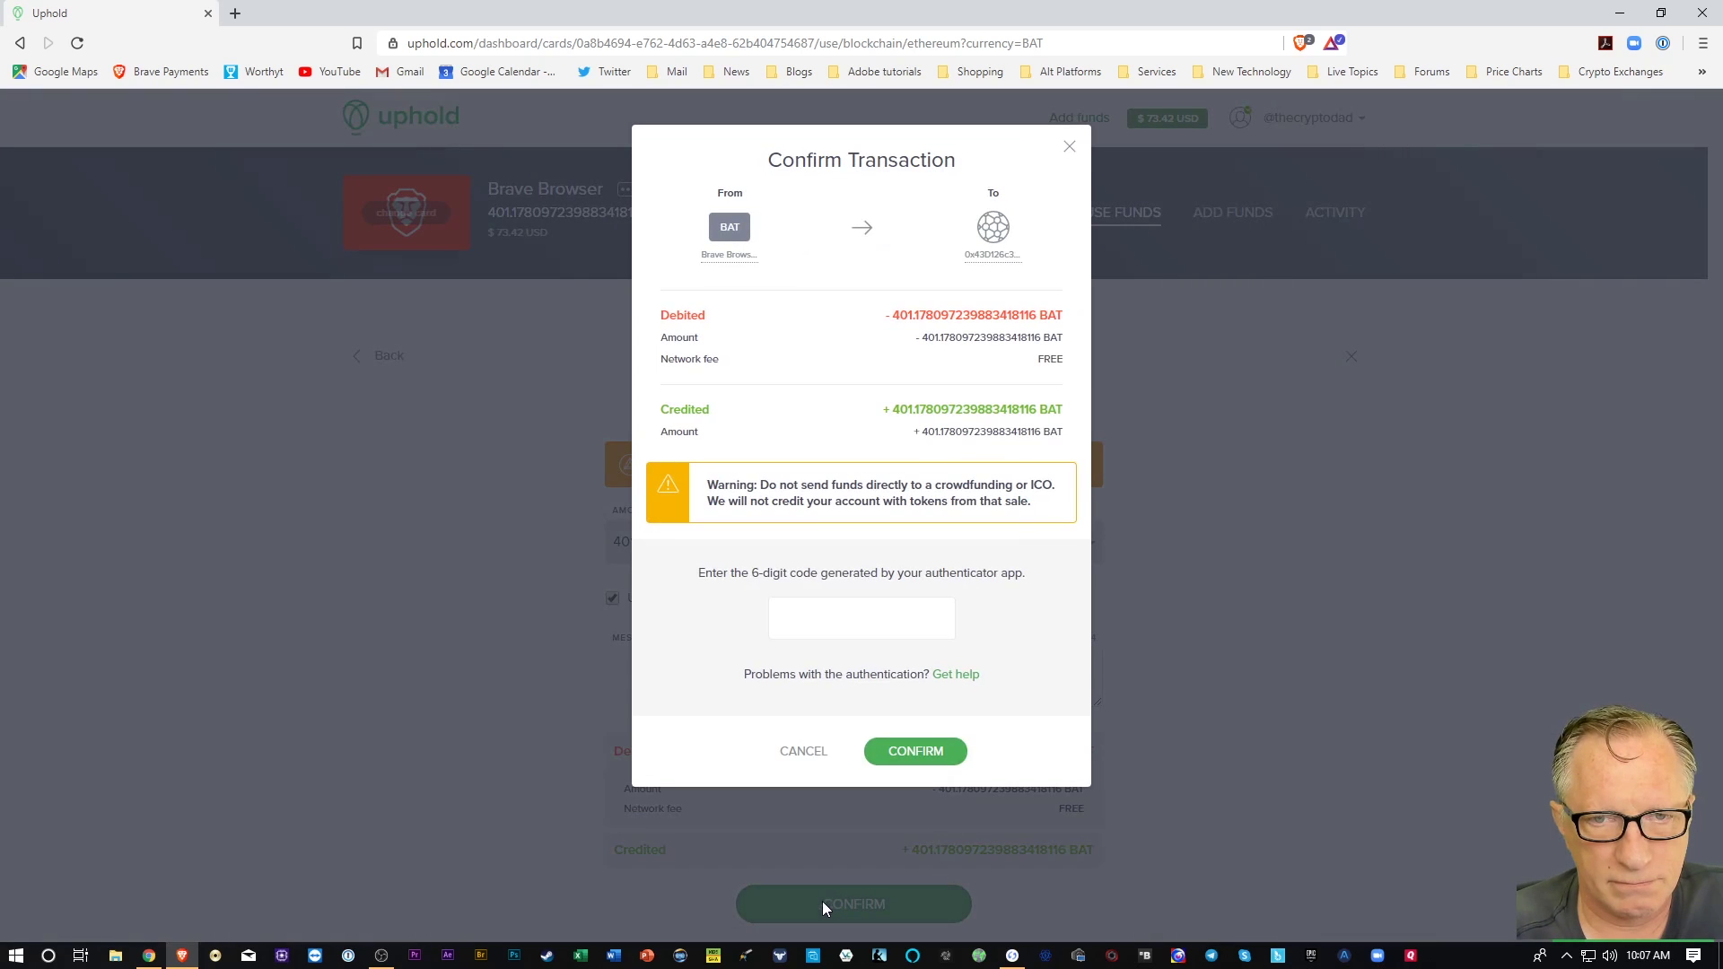
click(879, 626)
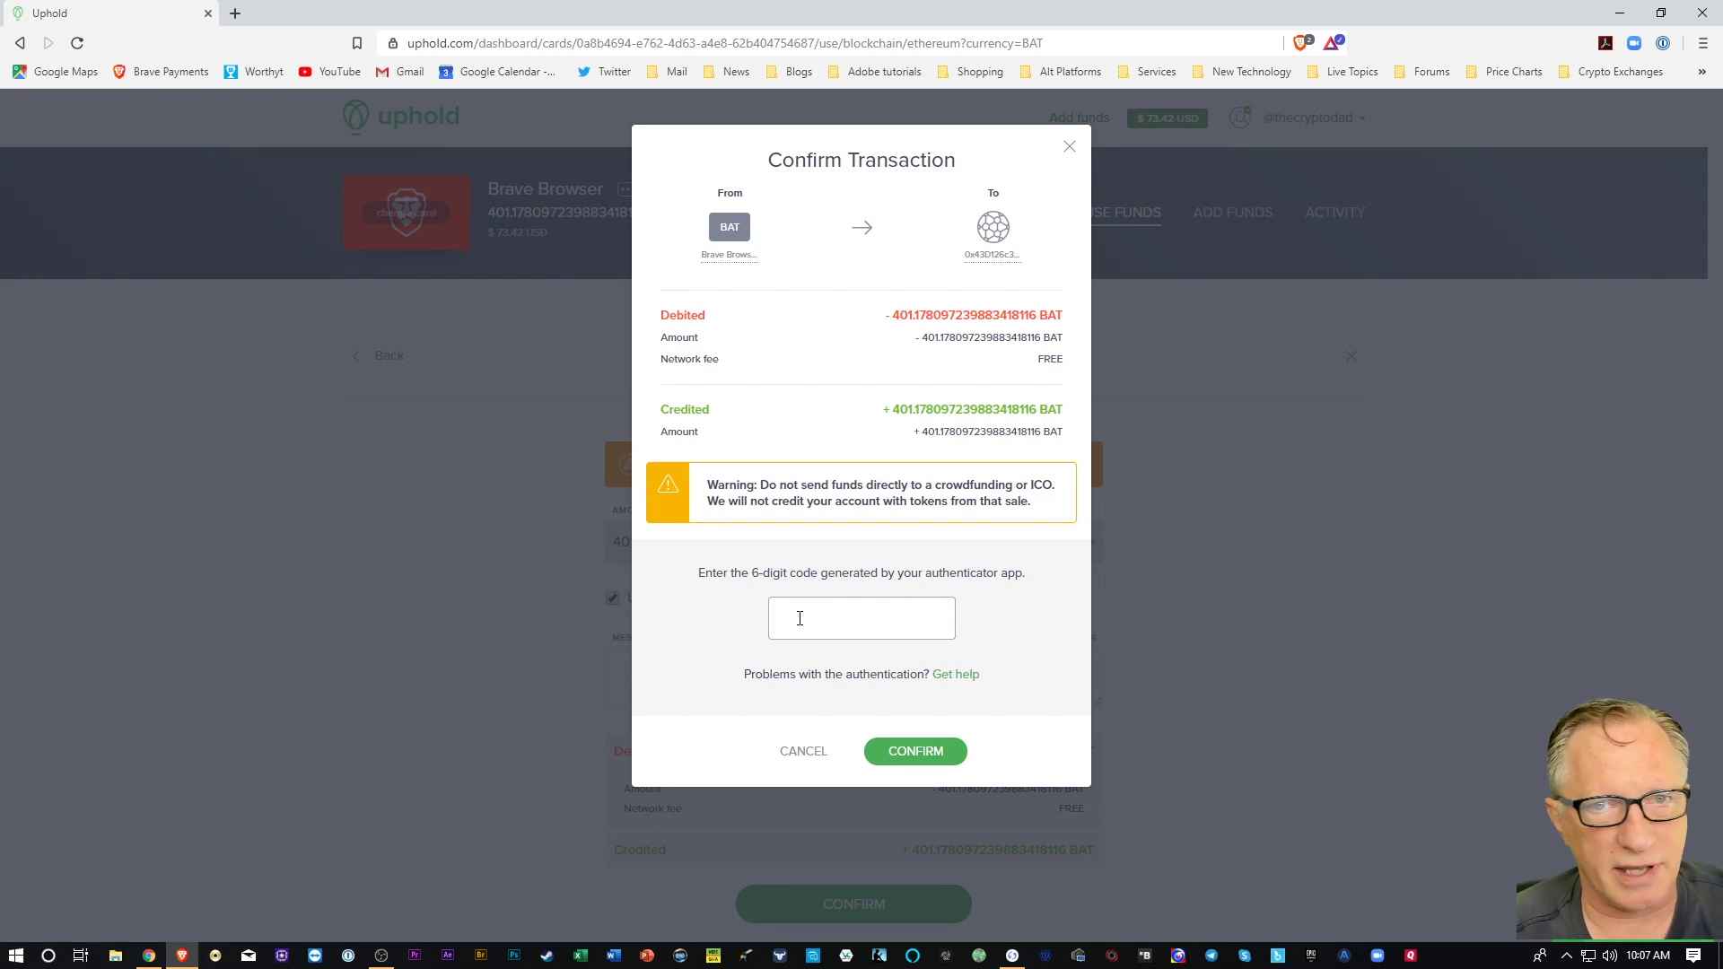
key(ctrl+v)
click(915, 754)
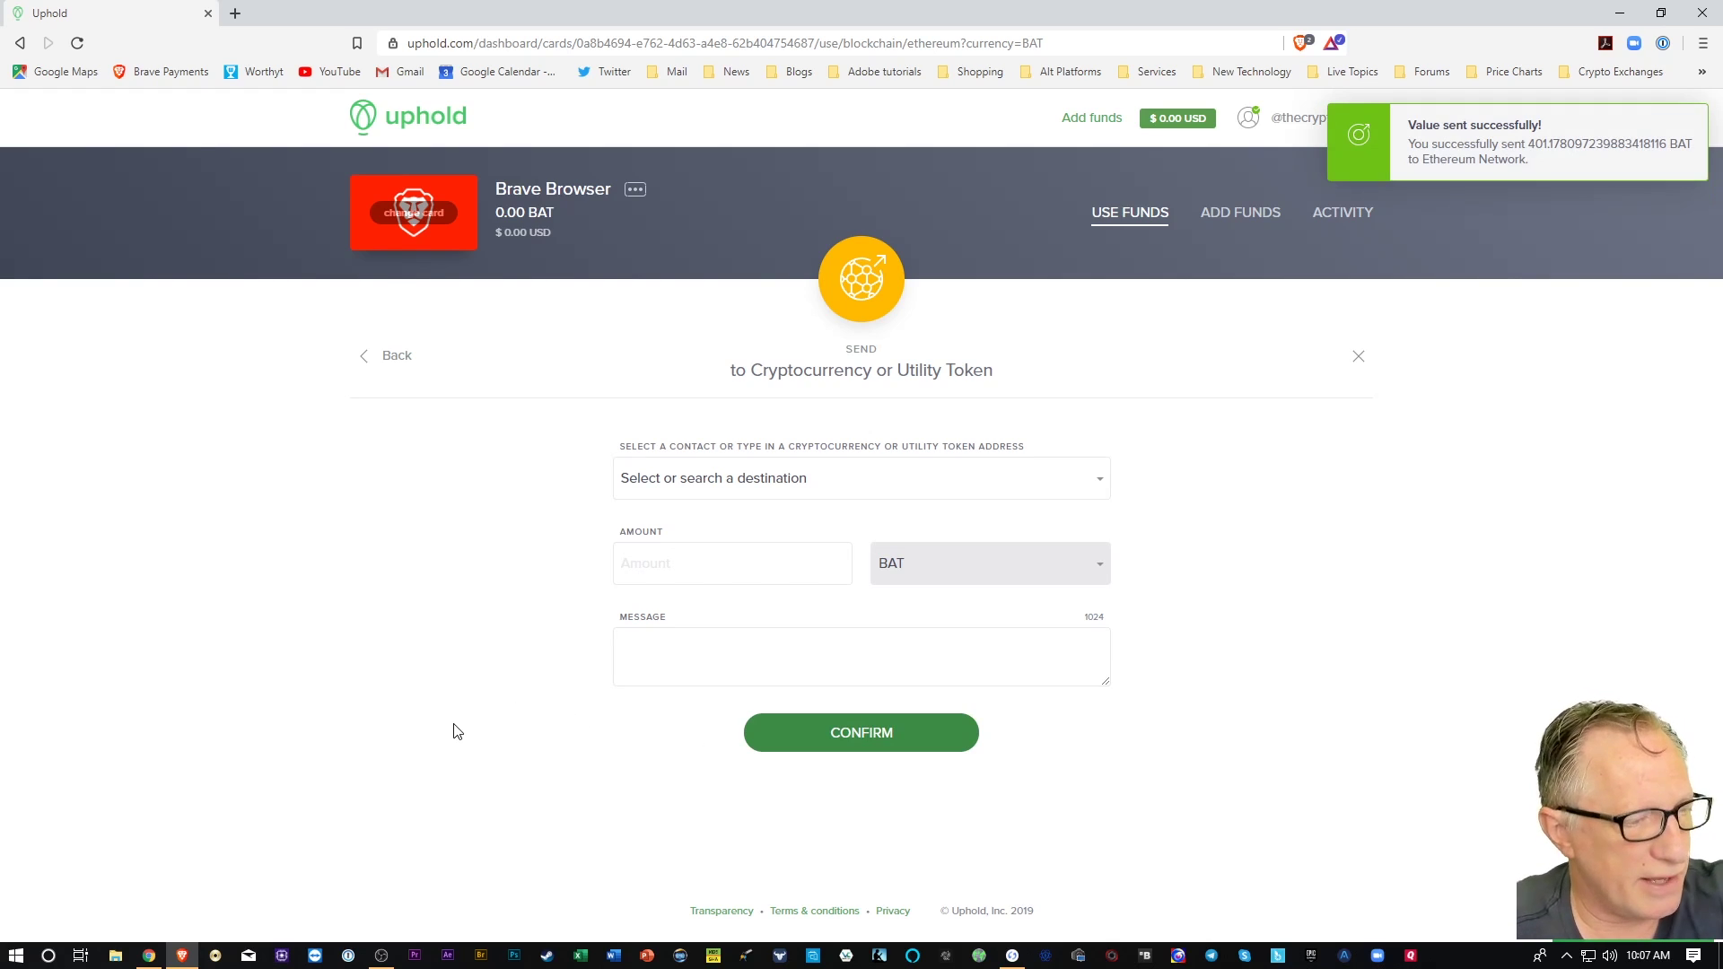
In Ledger Live, dismiss the Receive dialog and find the 401.178 BAT entry under Tokens
click(1012, 955)
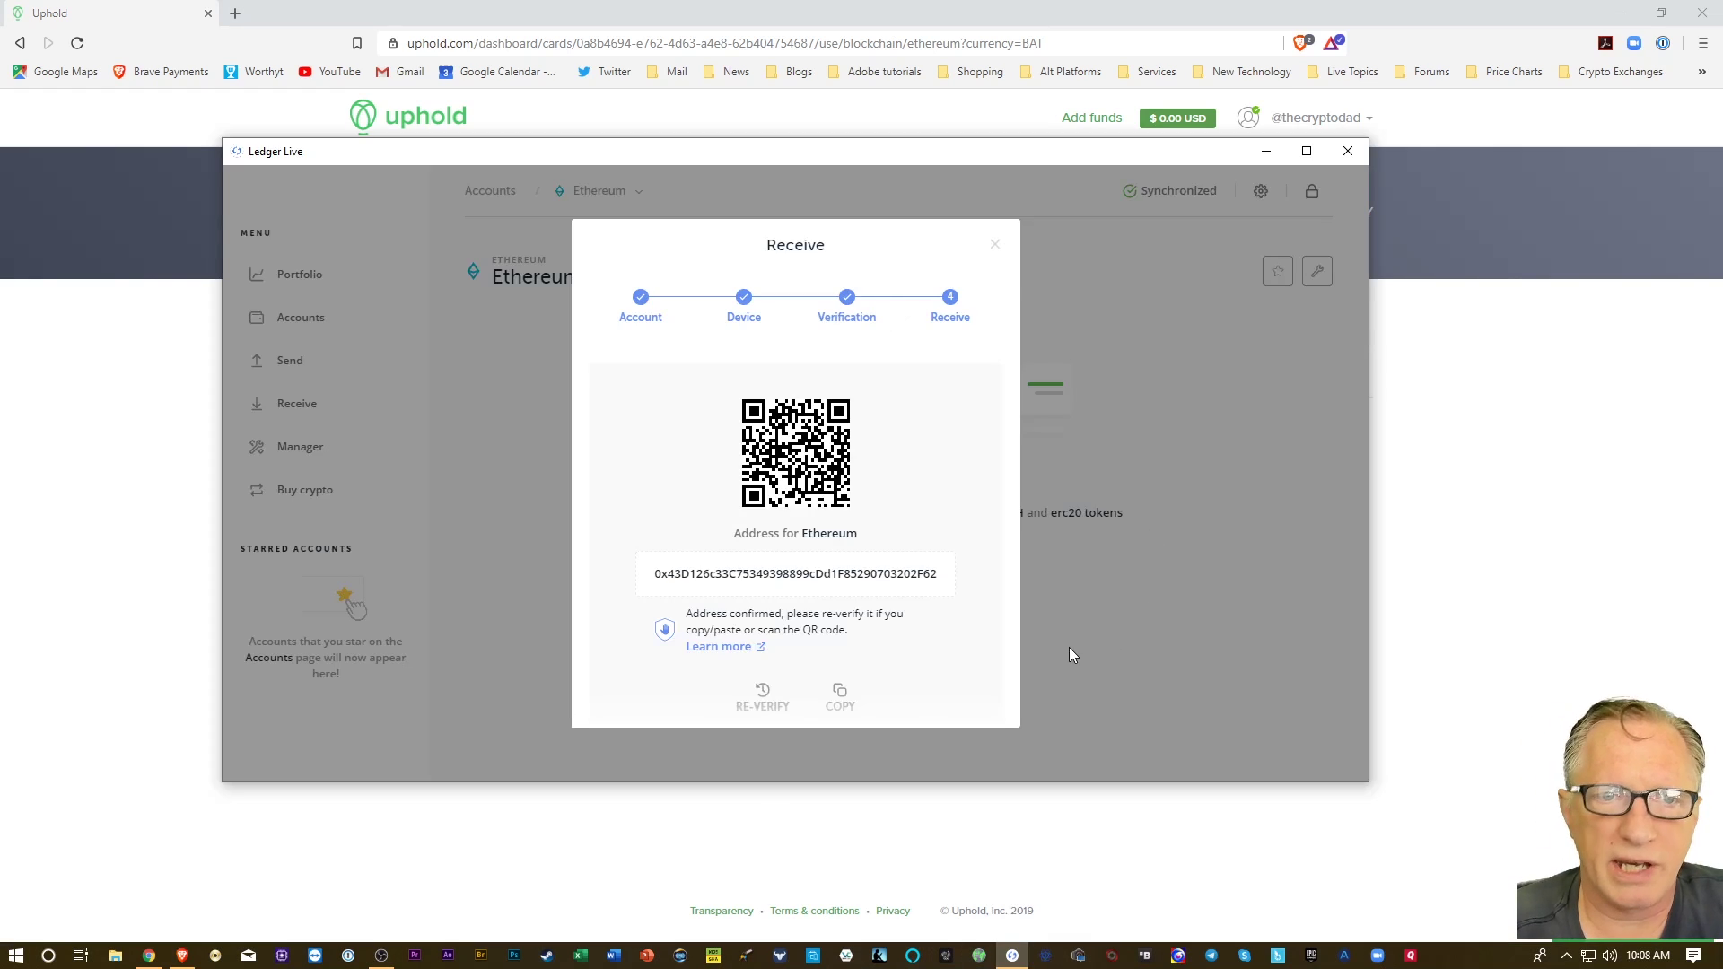
click(995, 247)
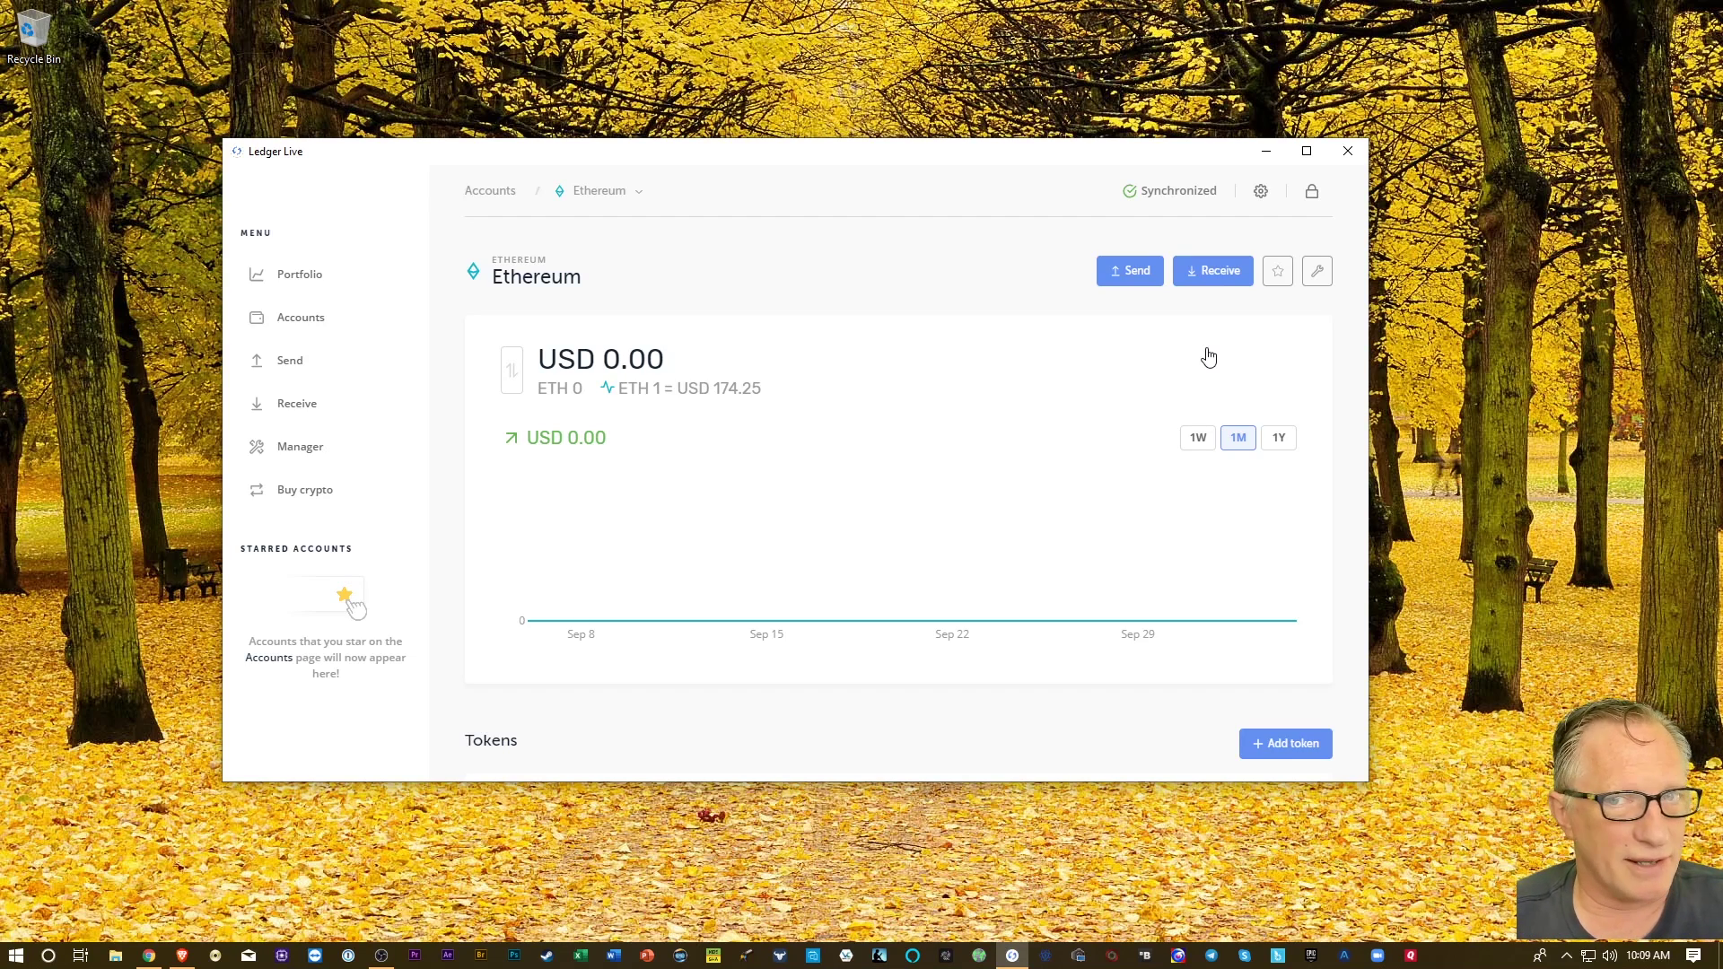
scroll(923, 486, down, 2)
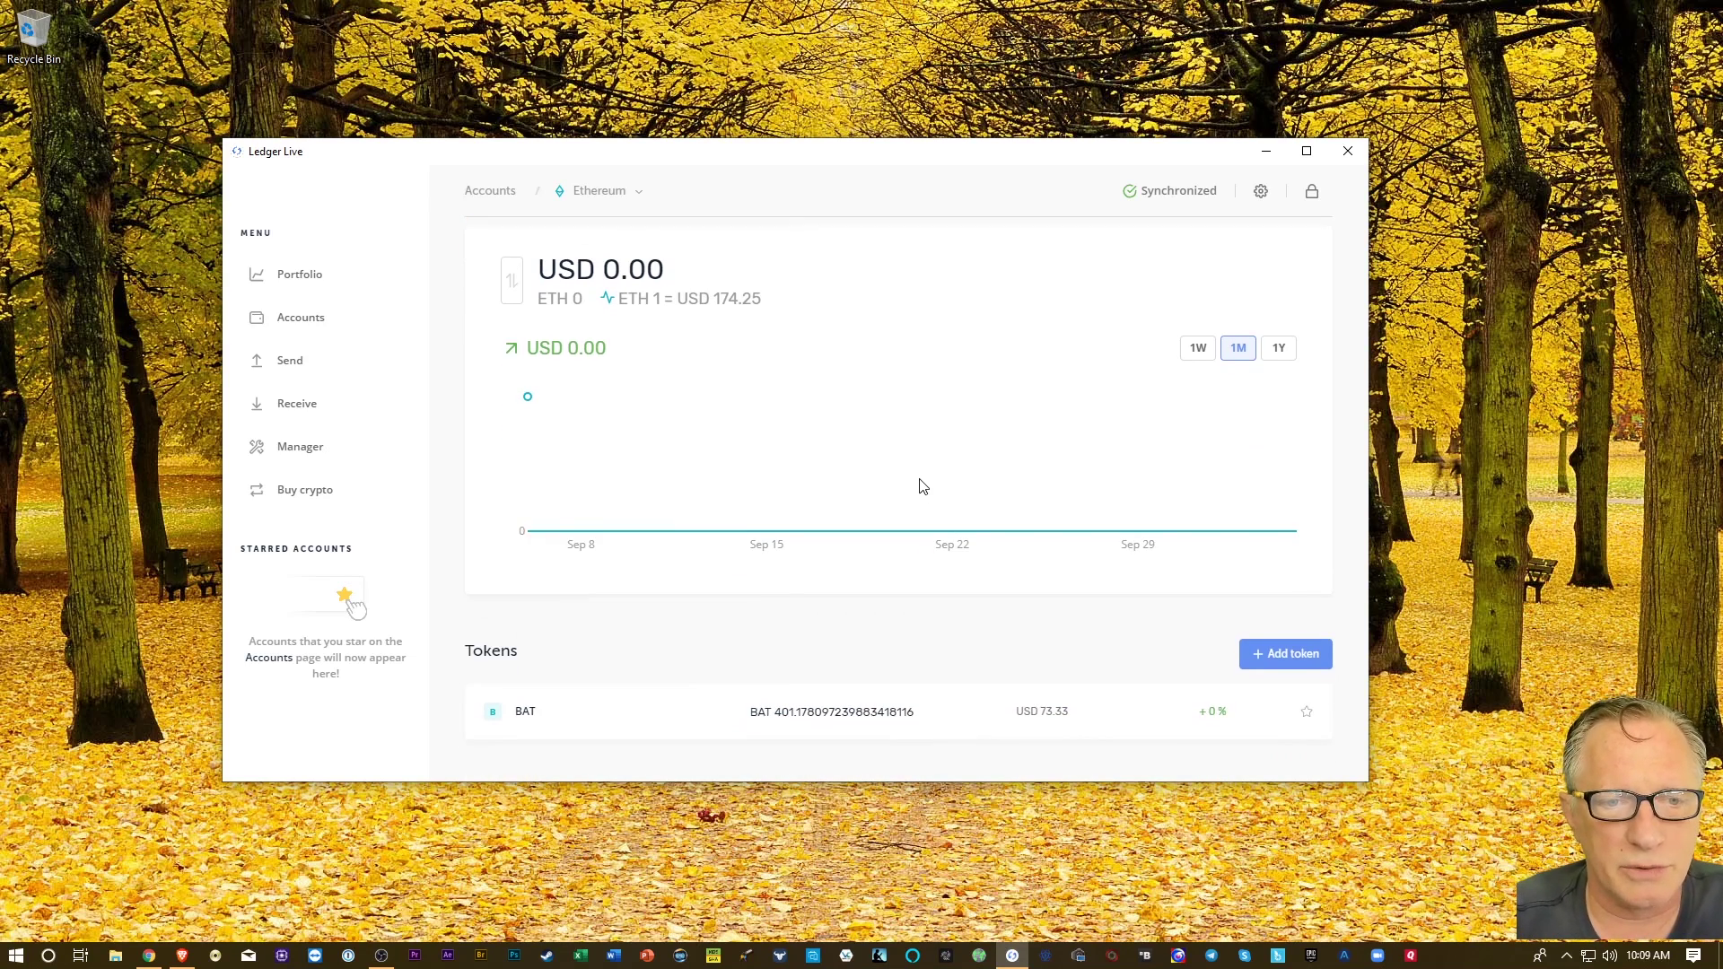
scroll(922, 485, down, 1)
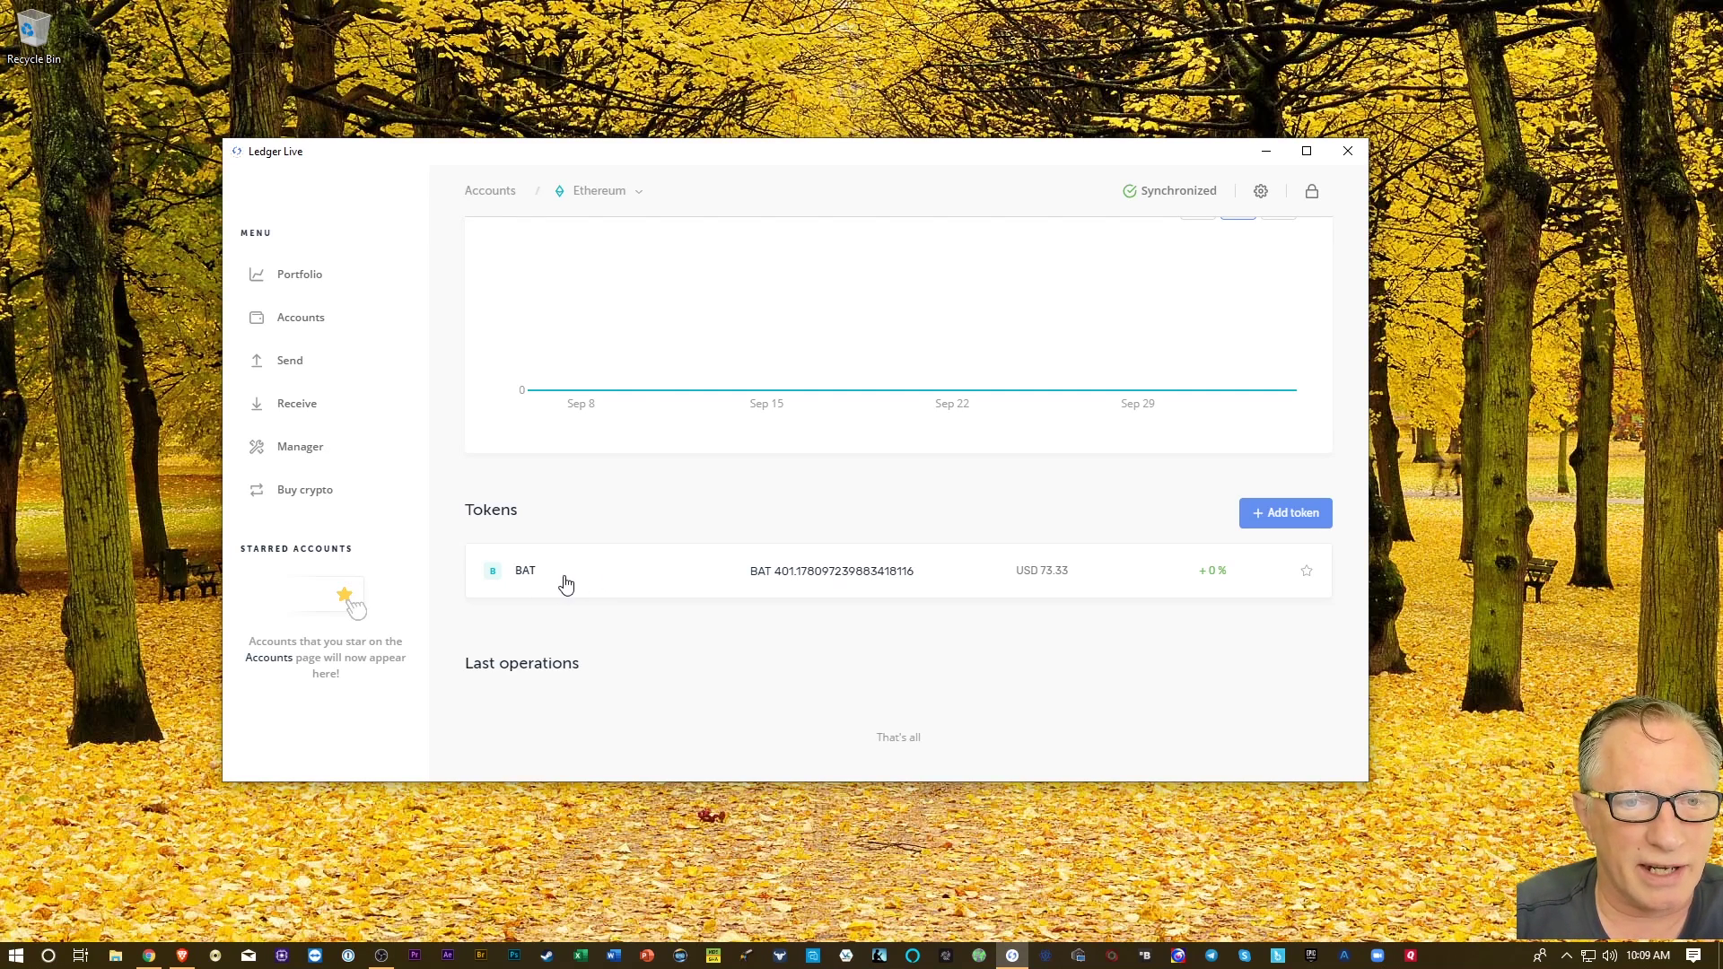
Open the BAT token page showing 401.178 BAT worth USD 73.33
click(562, 583)
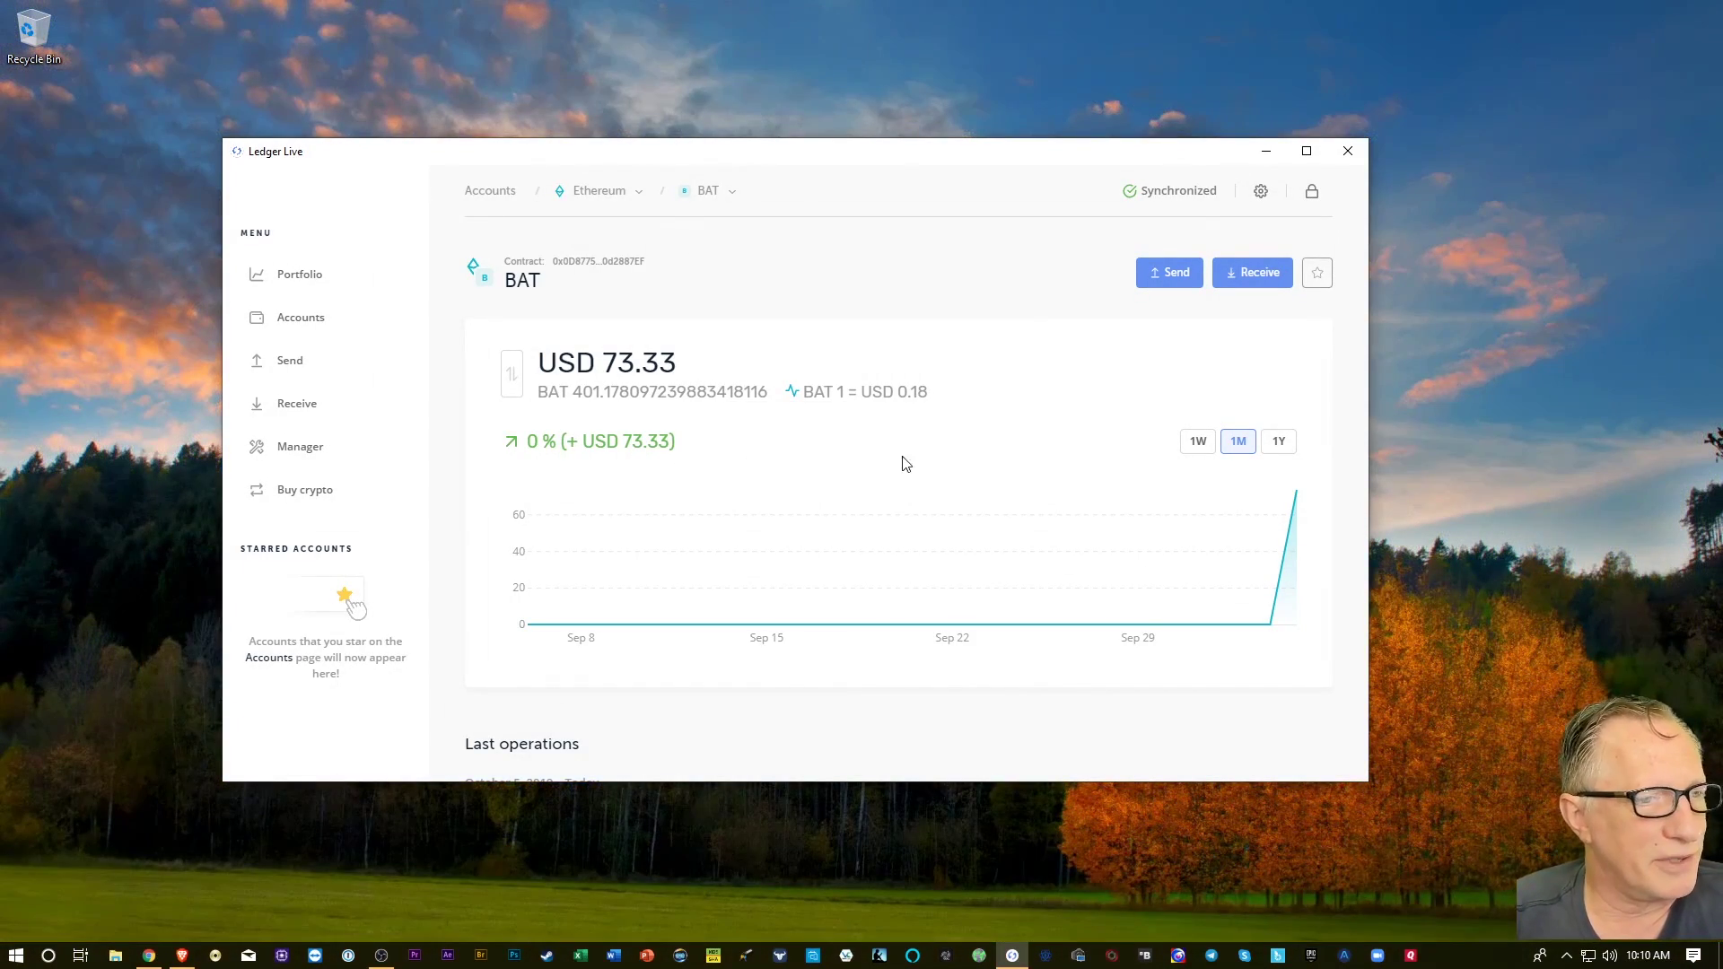
scroll(870, 482, down, 3)
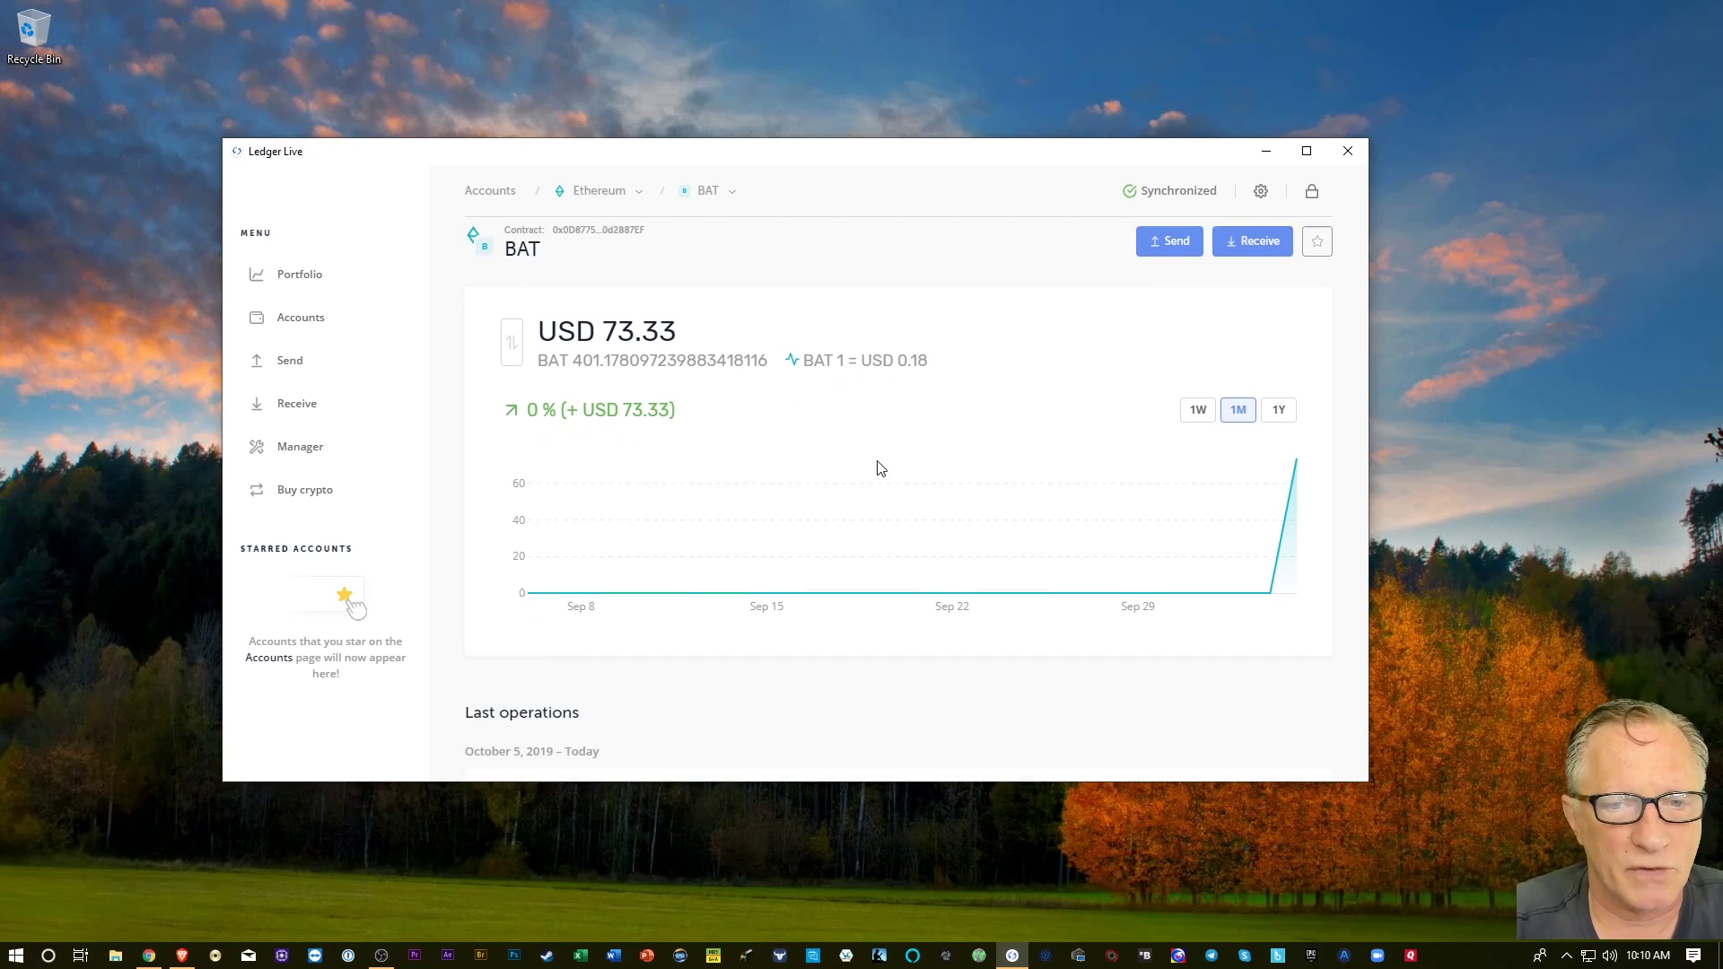
scroll(794, 571, up, 3)
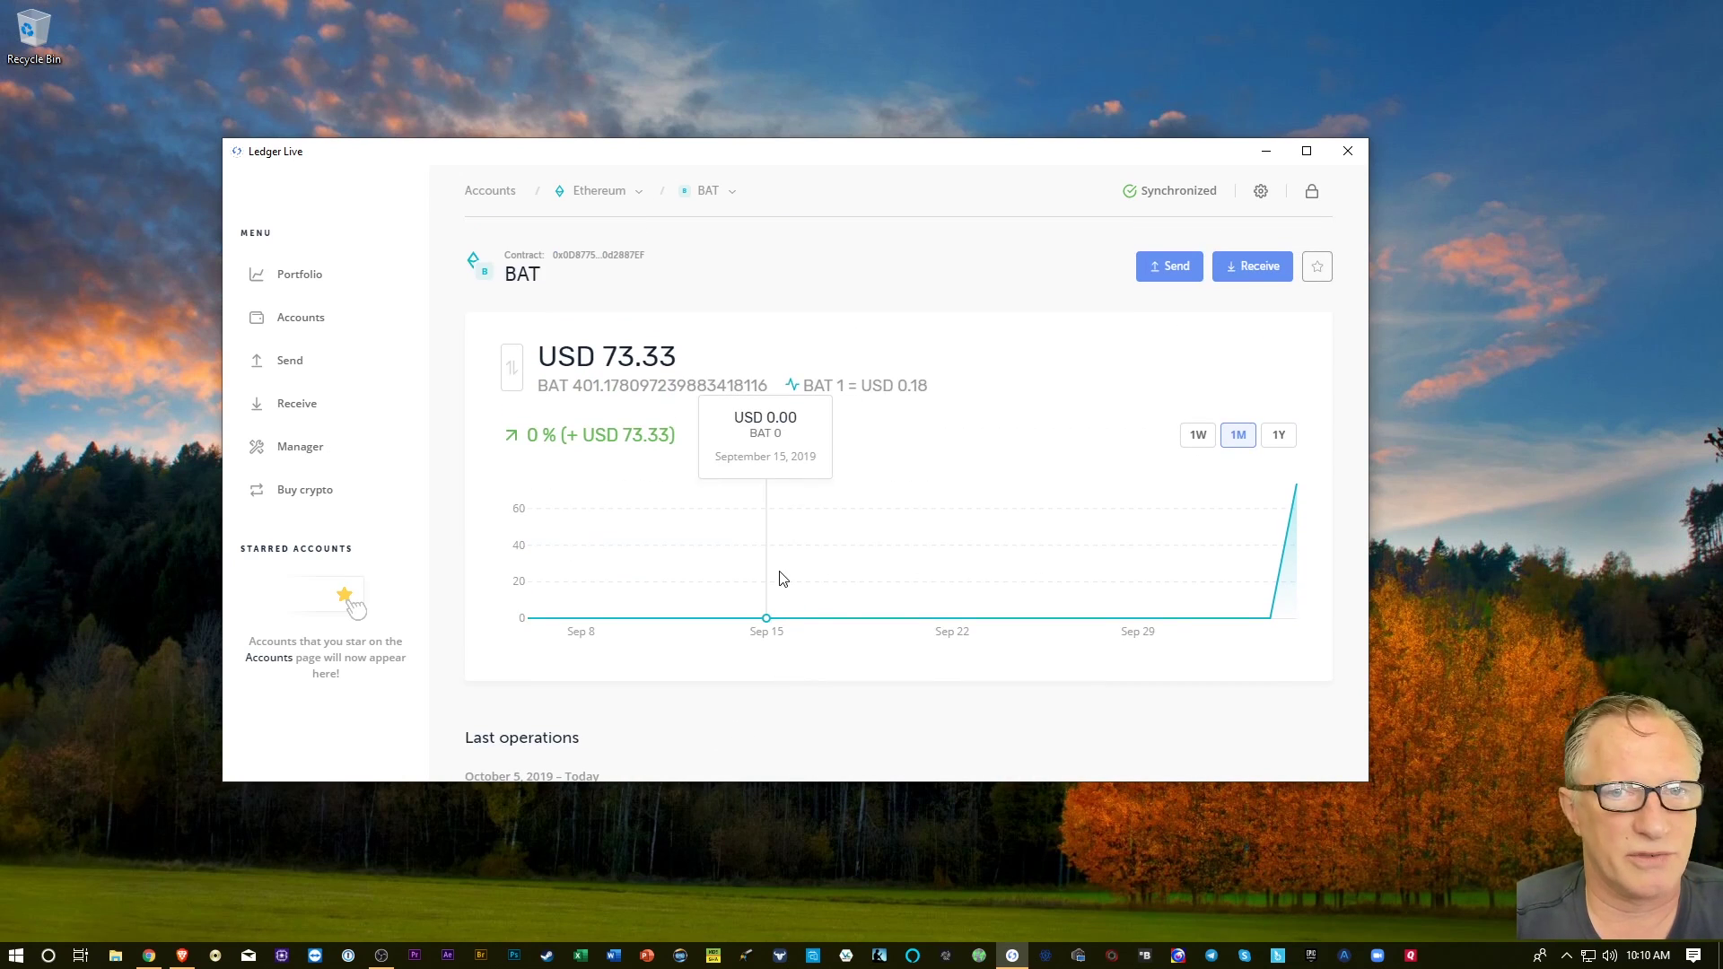